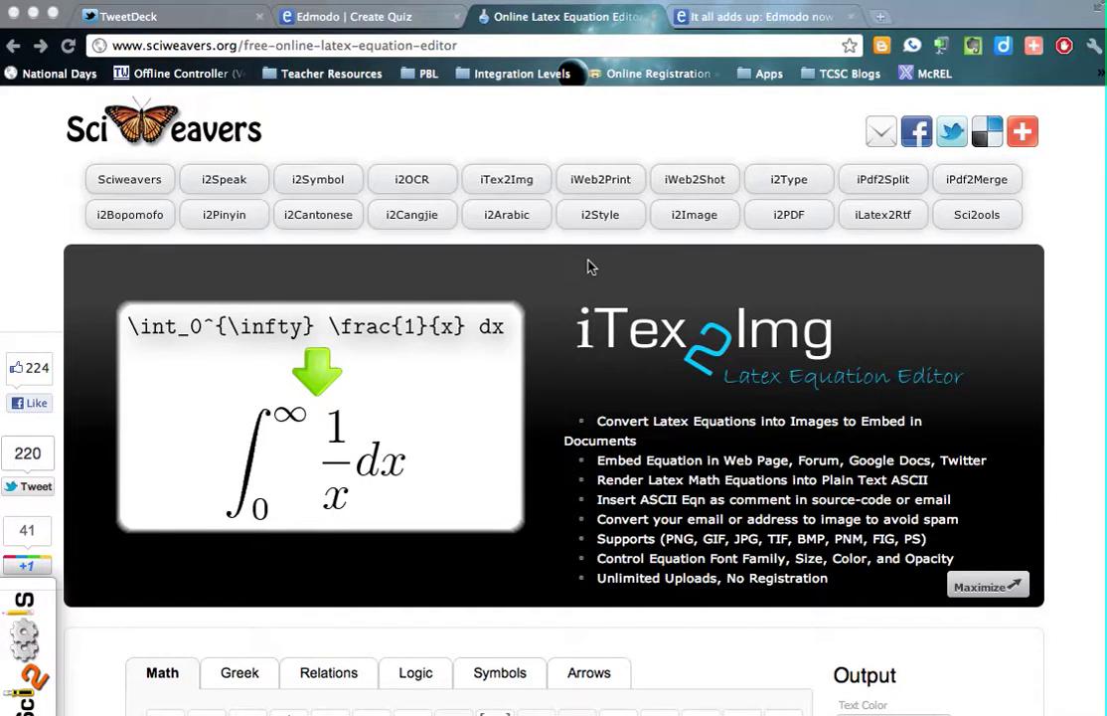
Look through the equation editor's Math, Greek, Relations, Logic, Symbols and Arrows palettes, ending on Math.
scroll(588, 266, down, 5)
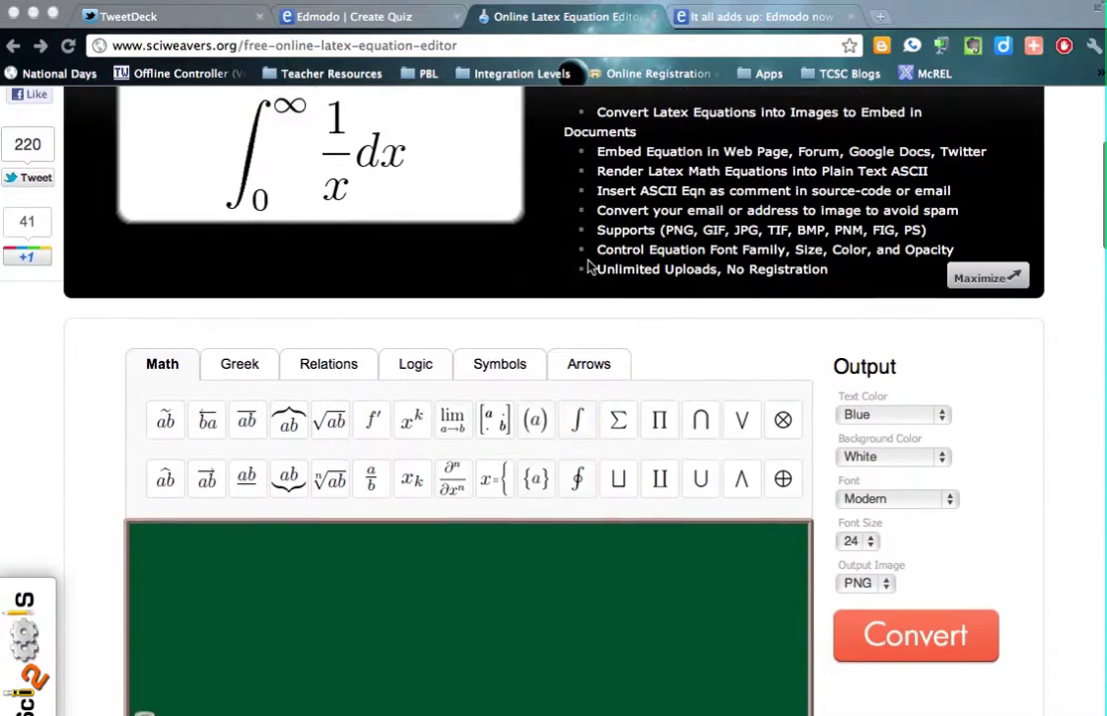
scroll(589, 266, up, 2)
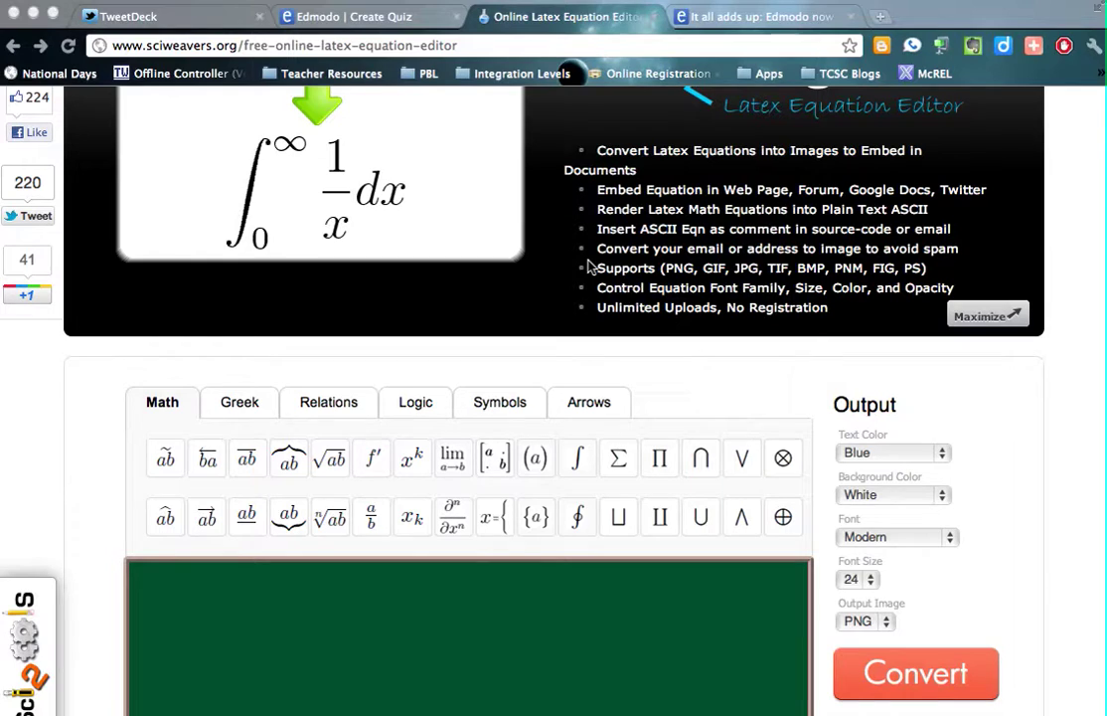
scroll(553, 388, down, 3)
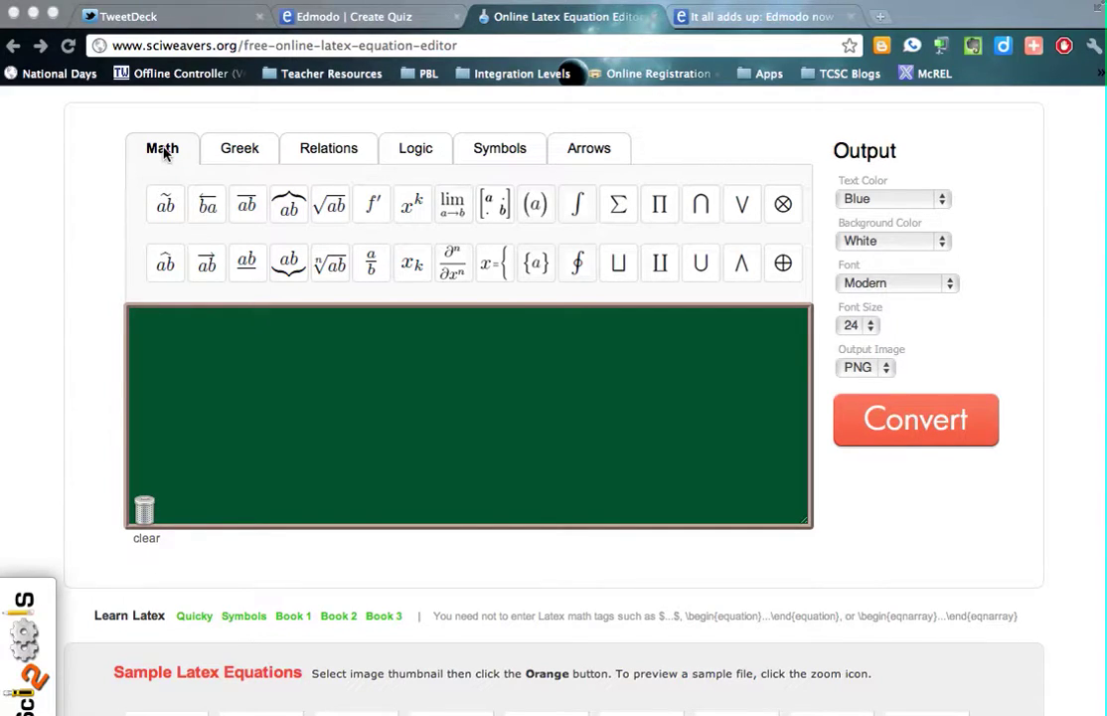
click(227, 150)
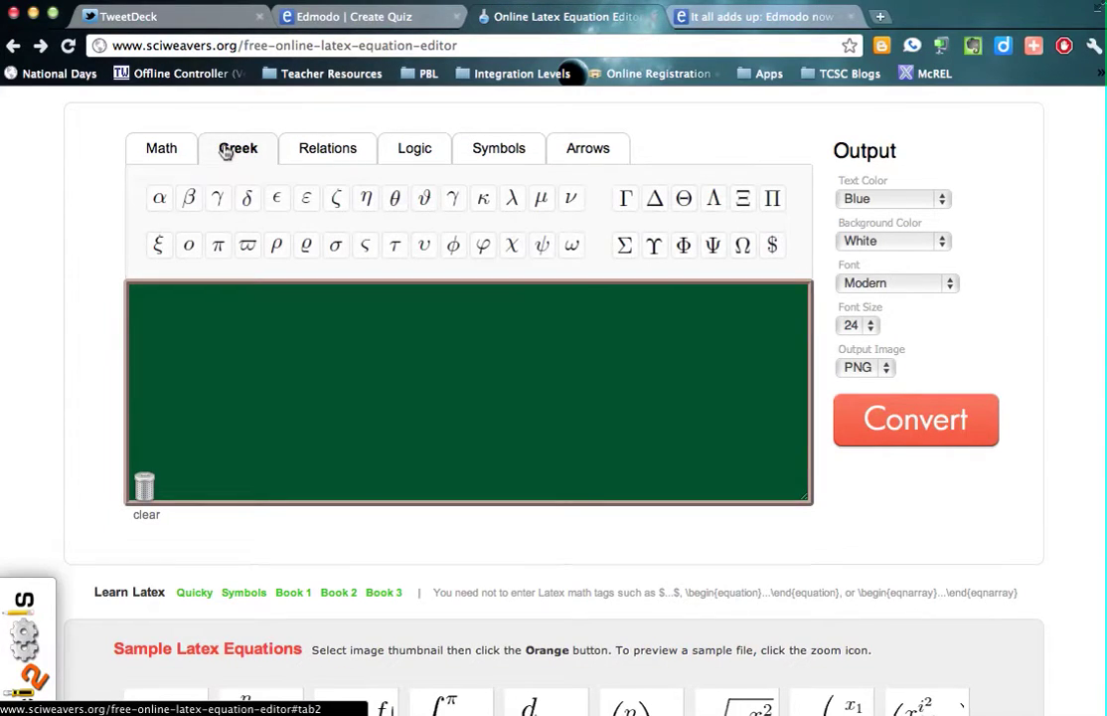
click(330, 152)
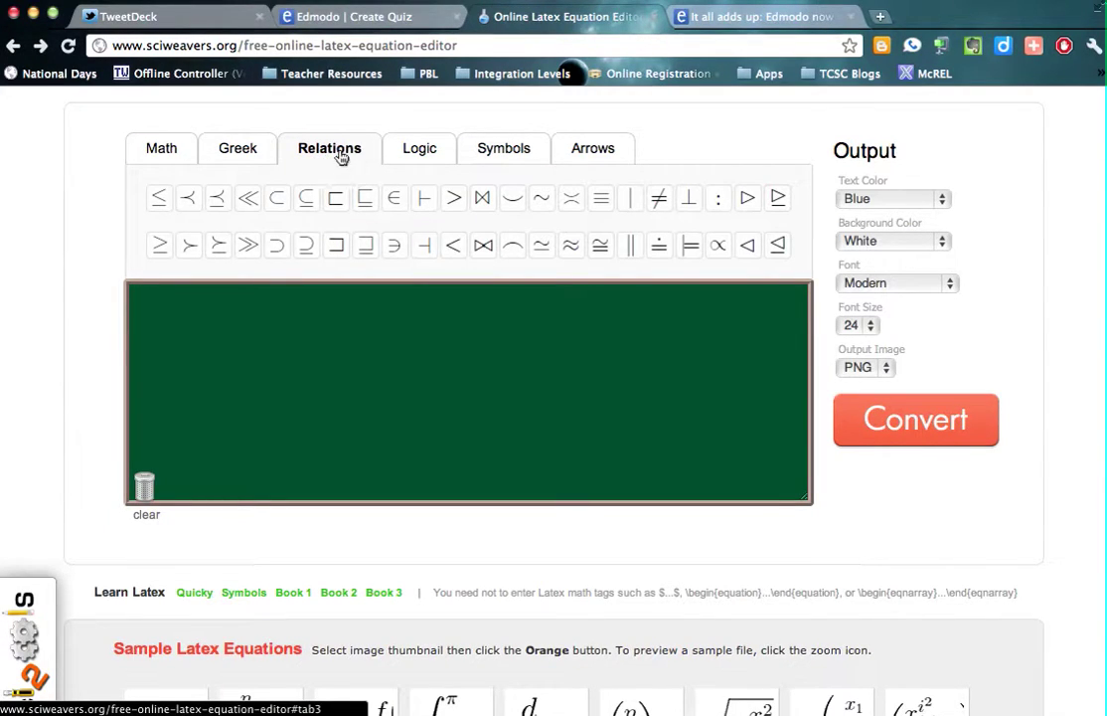
click(437, 162)
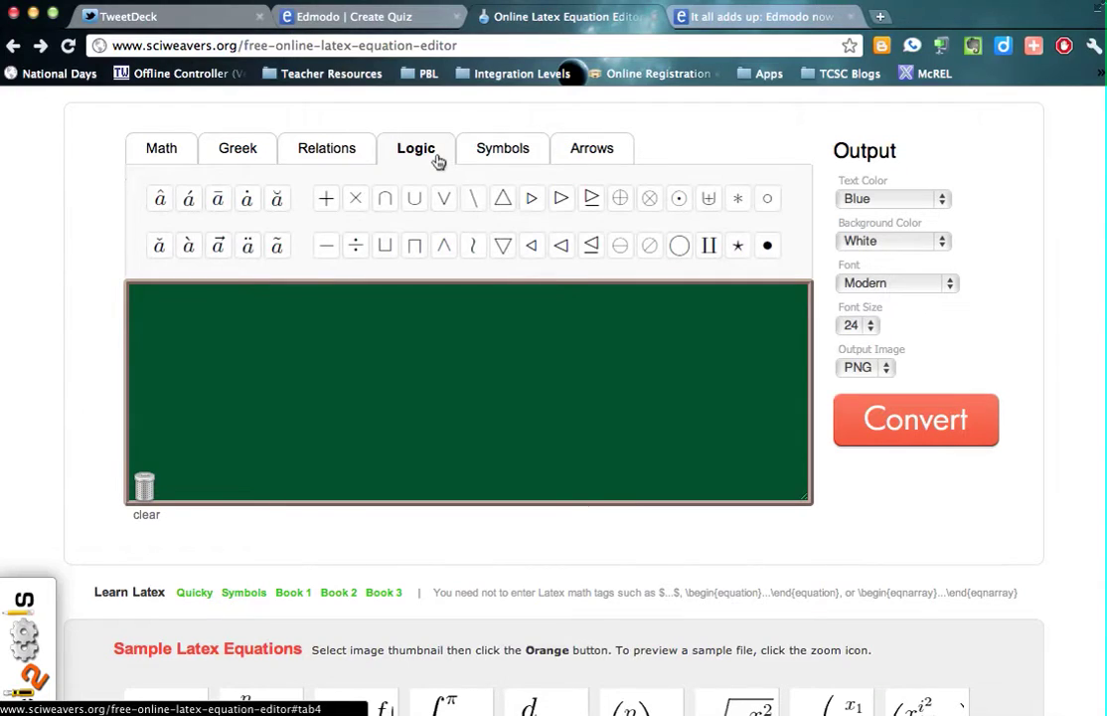
click(497, 153)
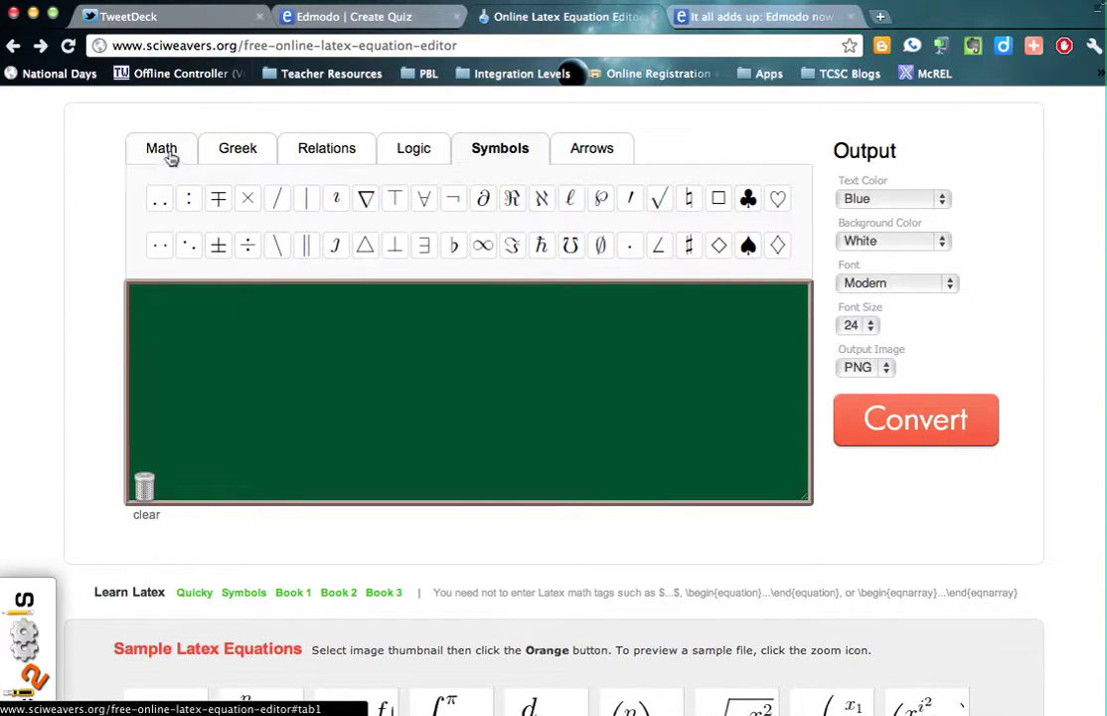
click(596, 152)
click(167, 156)
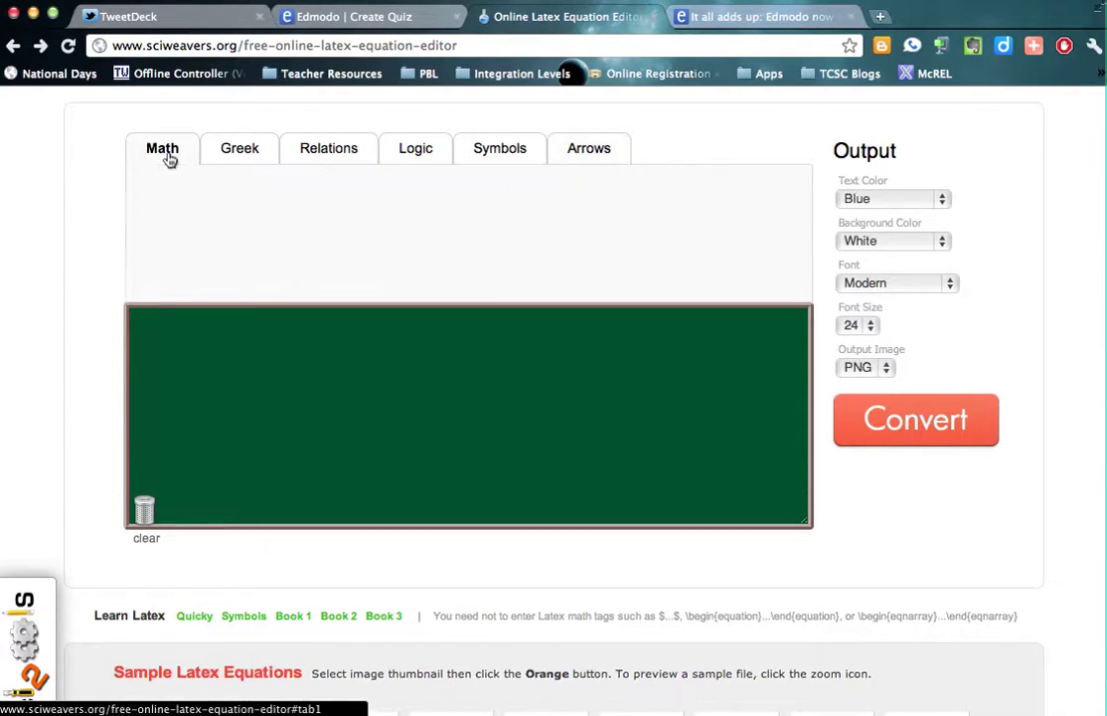
Write the equation y= x^{2}+3 in the equation editor, using the superscript template with 2 as the exponent.
click(189, 336)
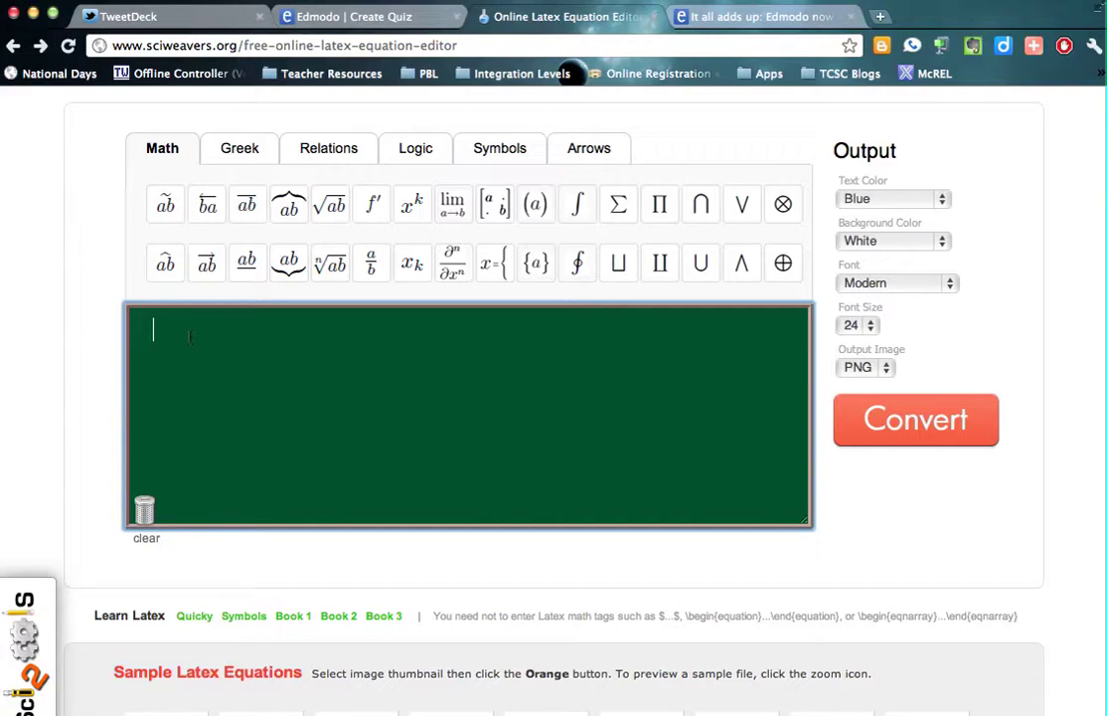
text(y+)
key(BackSpace)
text(=)
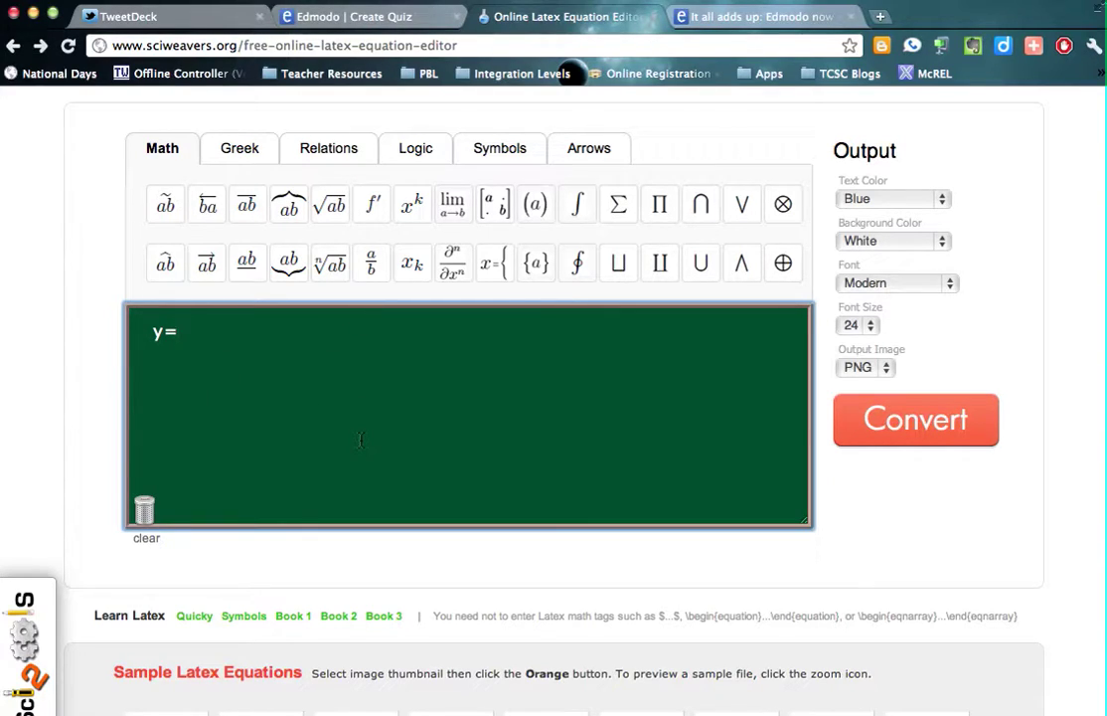
click(419, 218)
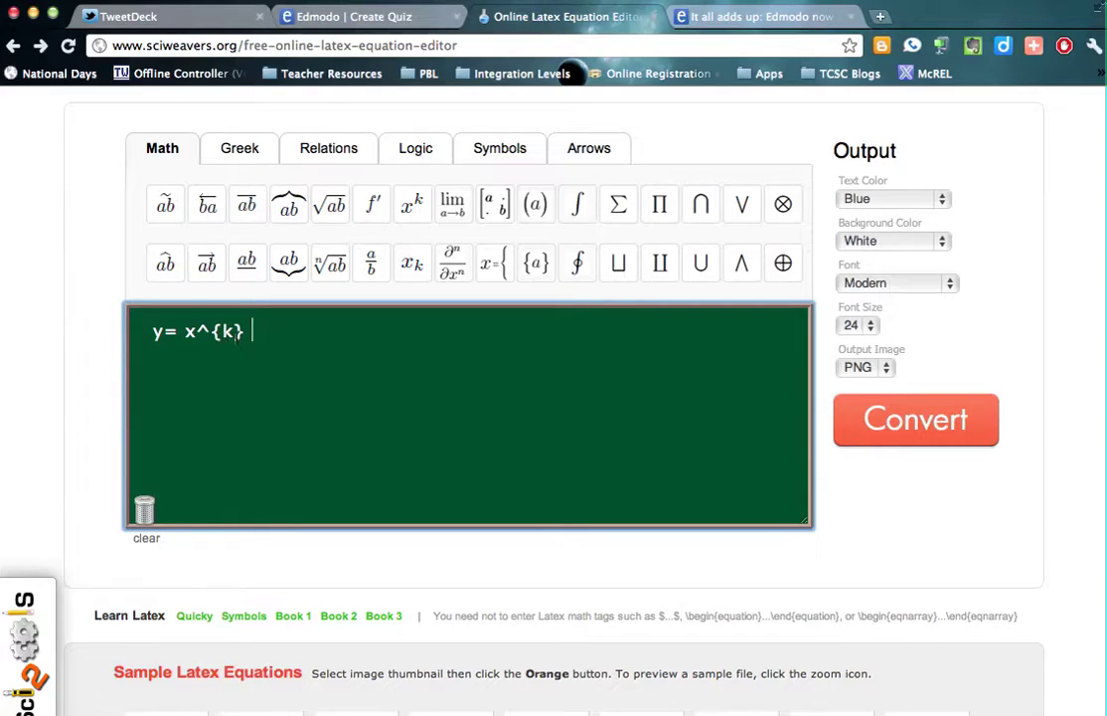
click(227, 334)
key(BackSpace)
text(2)
key(Right)
text(+3)
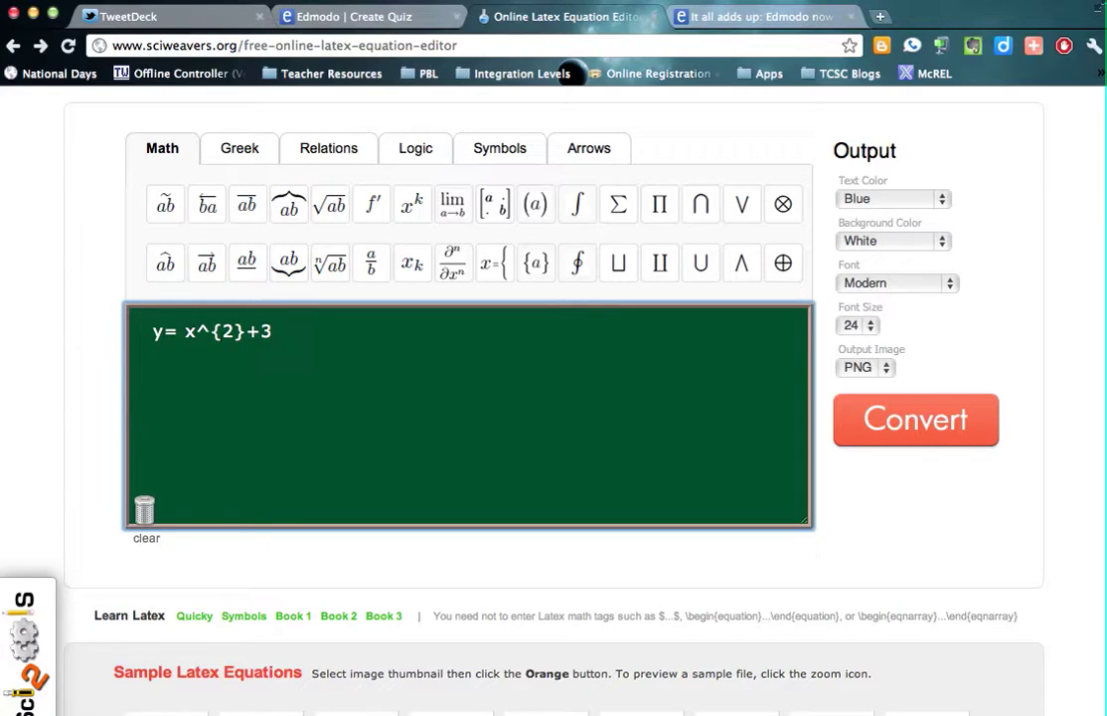
Select and copy the whole equation code in the equation editor.
click(271, 332)
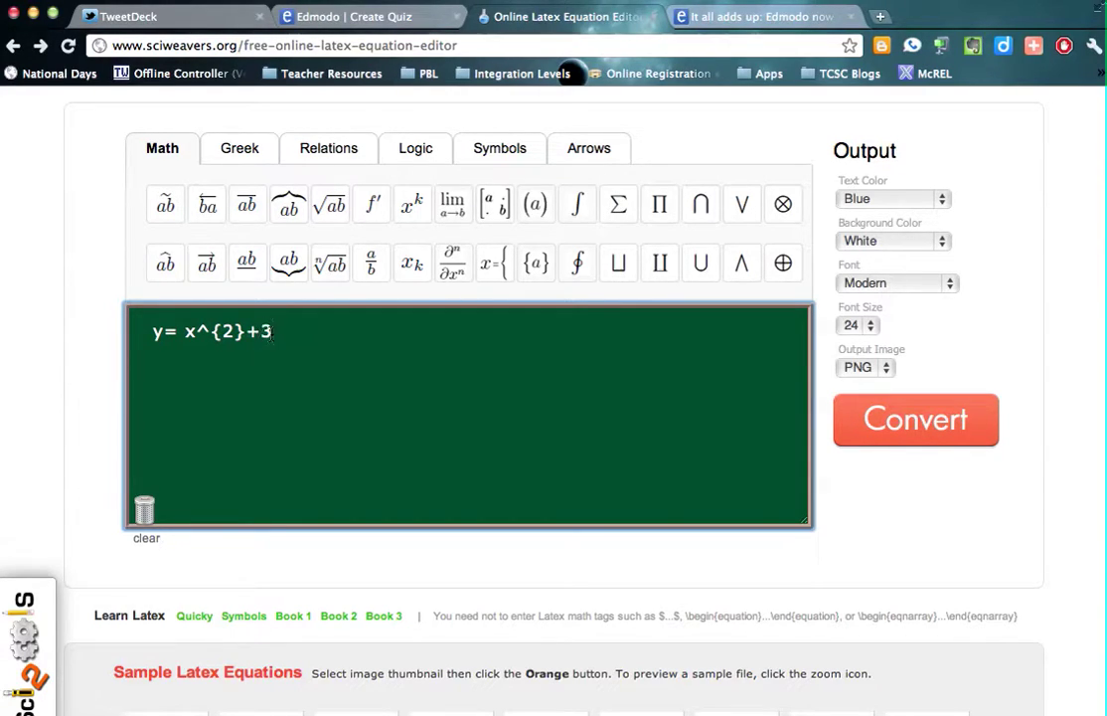
click(271, 332)
click(199, 330)
click(149, 331)
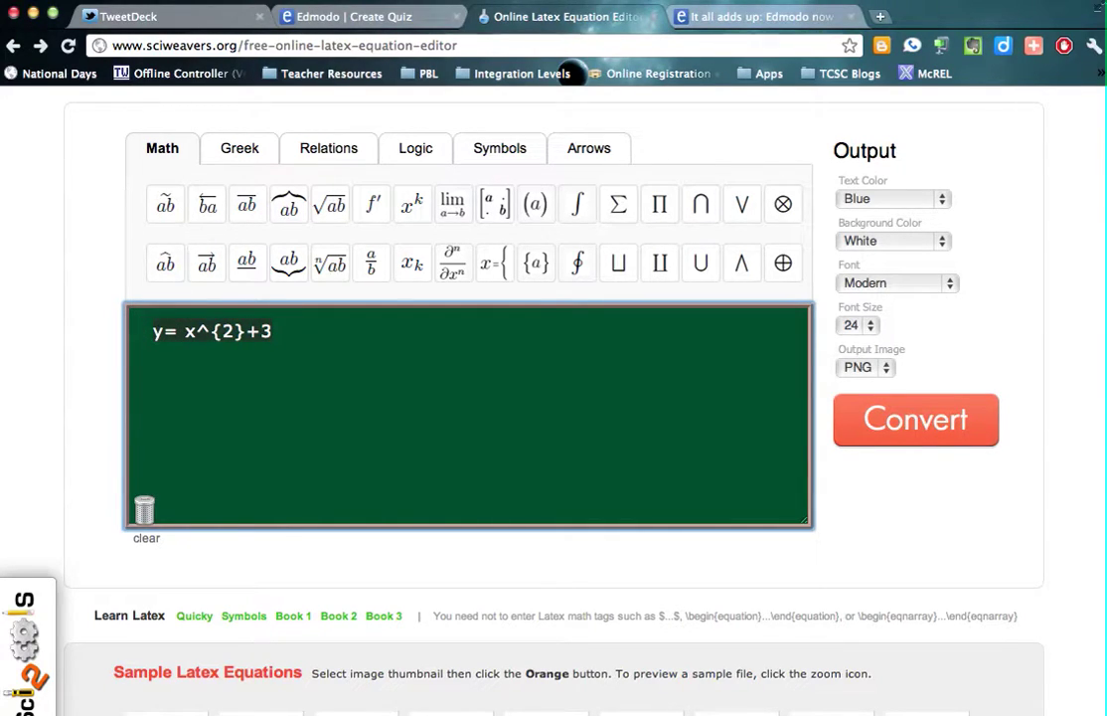
Switch to the Edmodo quiz and clear the question prompt and the text of responses A and B.
click(370, 16)
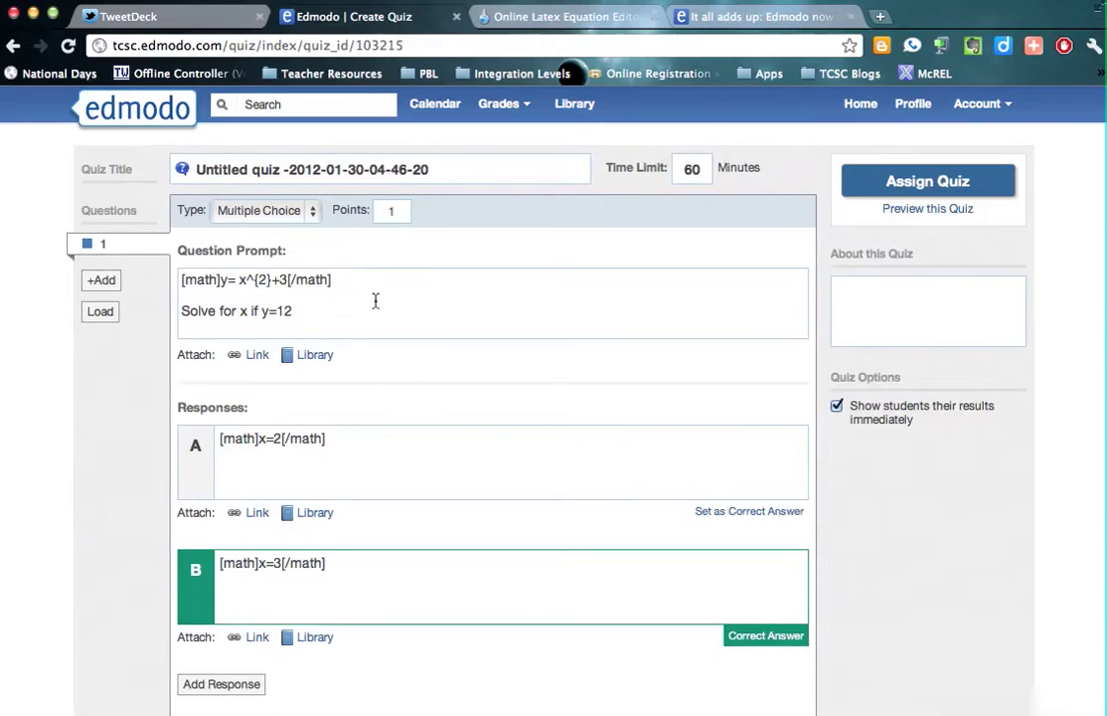
click(341, 310)
drag(344, 316, 182, 279)
key(BackSpace)
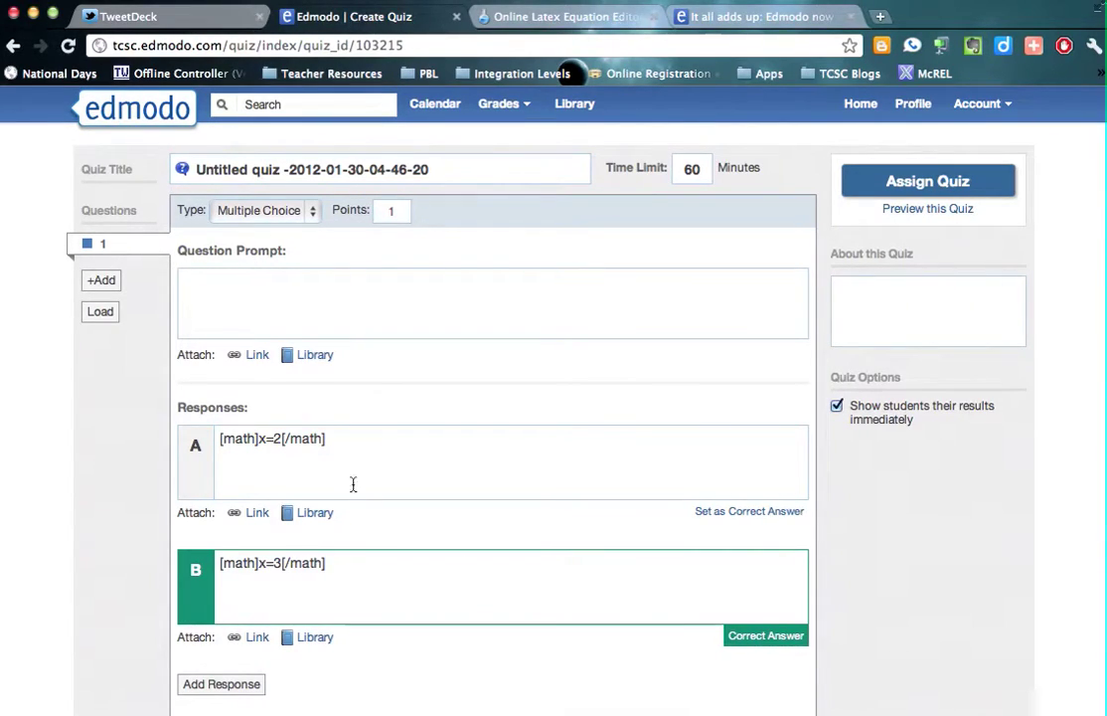
drag(354, 482, 203, 446)
key(BackSpace)
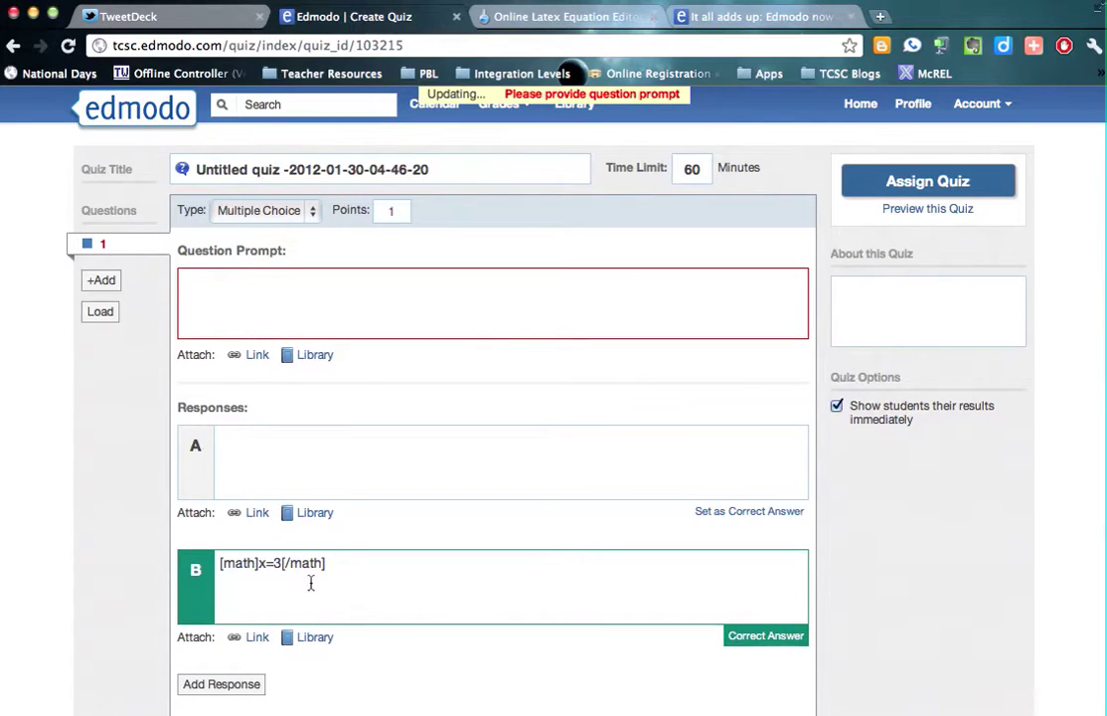
drag(336, 567, 215, 563)
key(BackSpace)
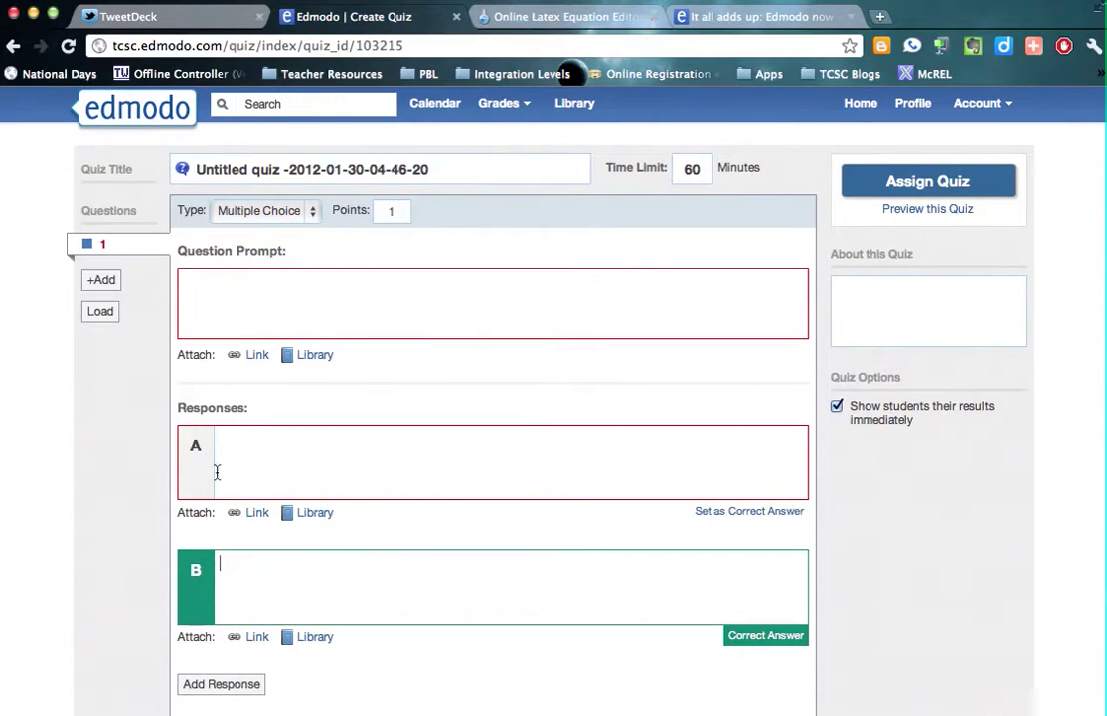
Paste the equation into the question prompt and put the [math] tag, copied from the Edmodo LaTeX blog post, in front of it.
click(240, 277)
text(y= x^{2}+3)
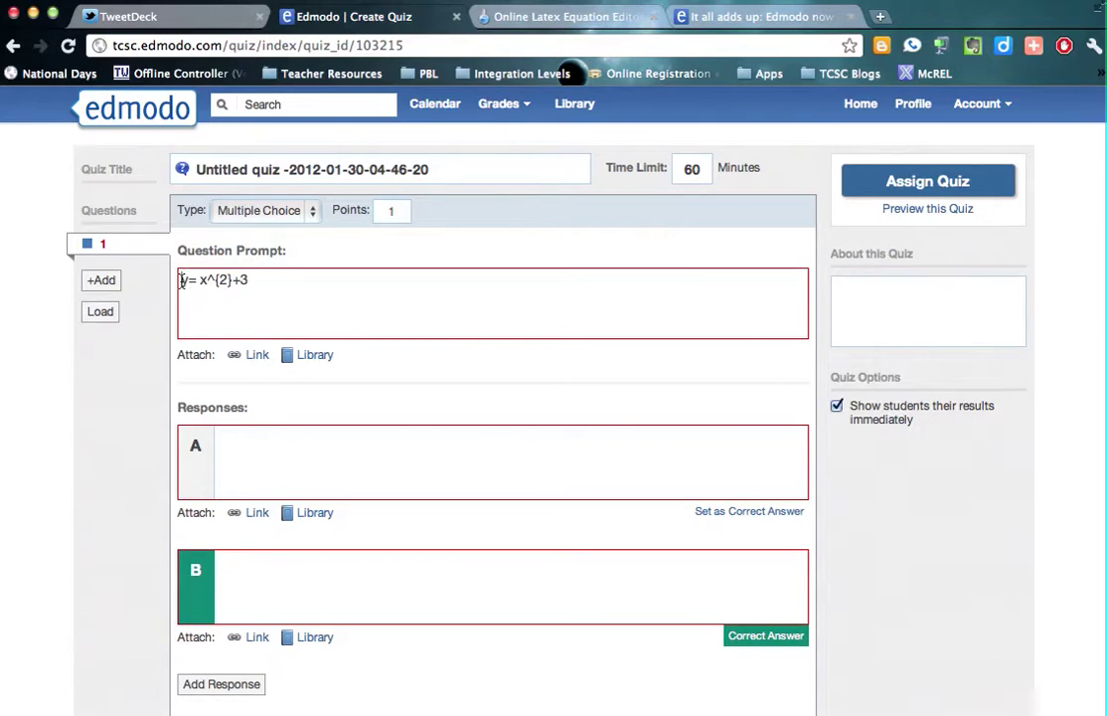
click(782, 17)
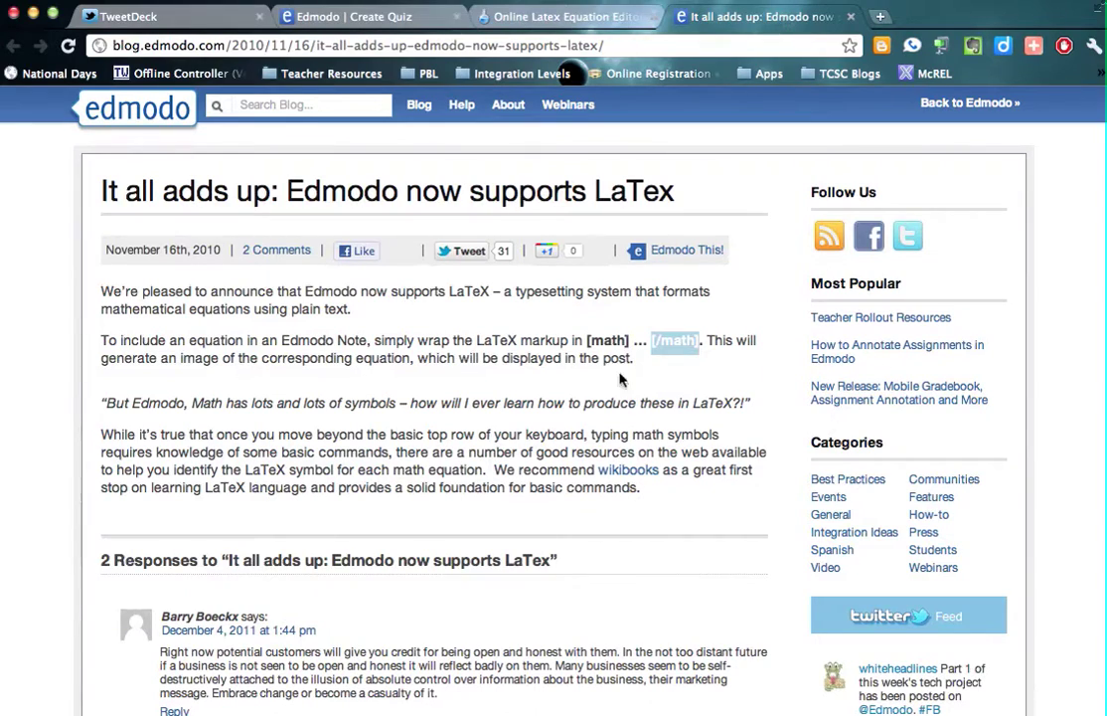
click(587, 339)
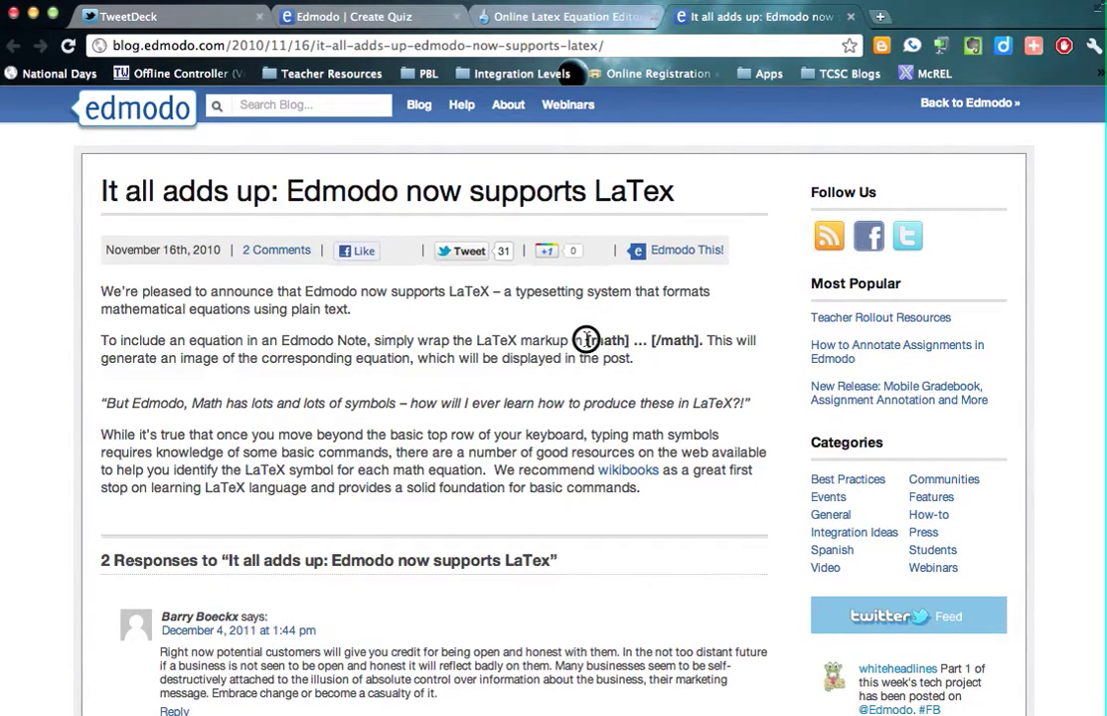
drag(586, 339, 628, 336)
key(super+c)
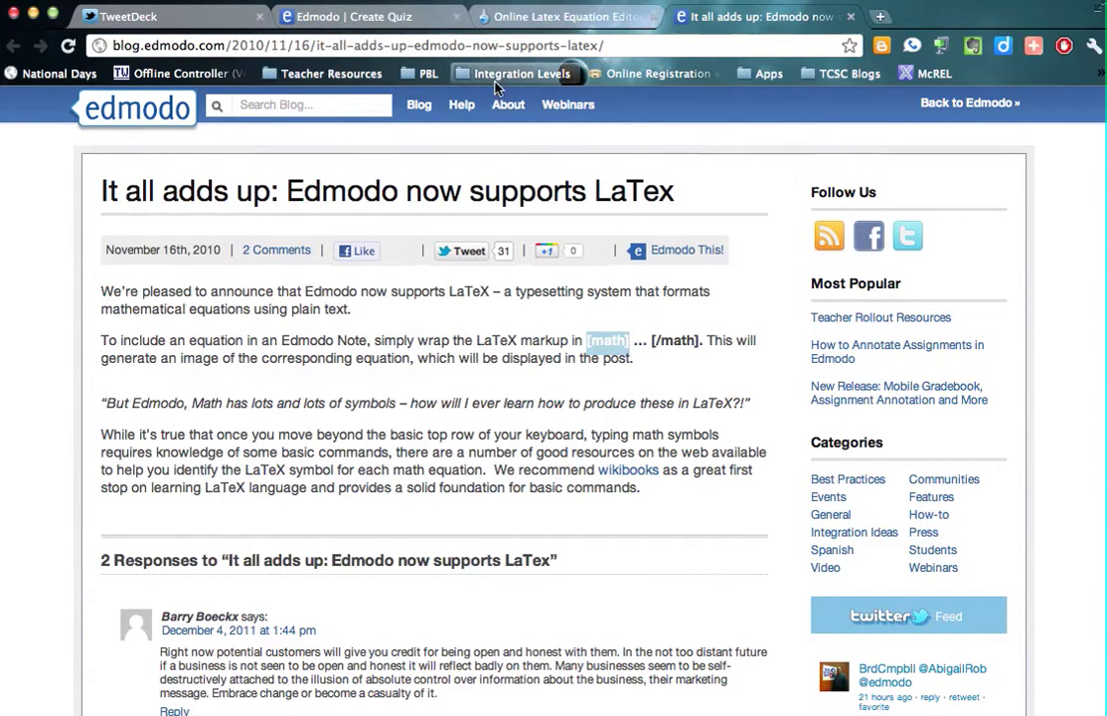
click(354, 16)
click(182, 280)
key(super+v)
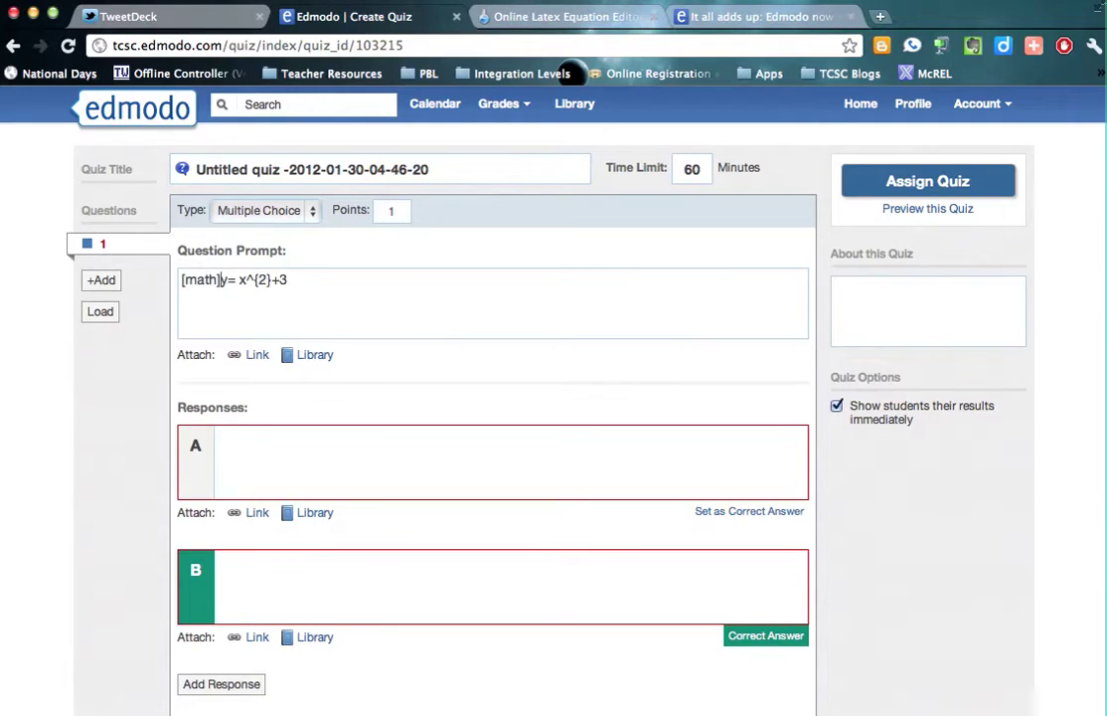
Copy the closing [/math] tag from the Edmodo blog post and paste it at the end of the prompt's equation.
click(726, 17)
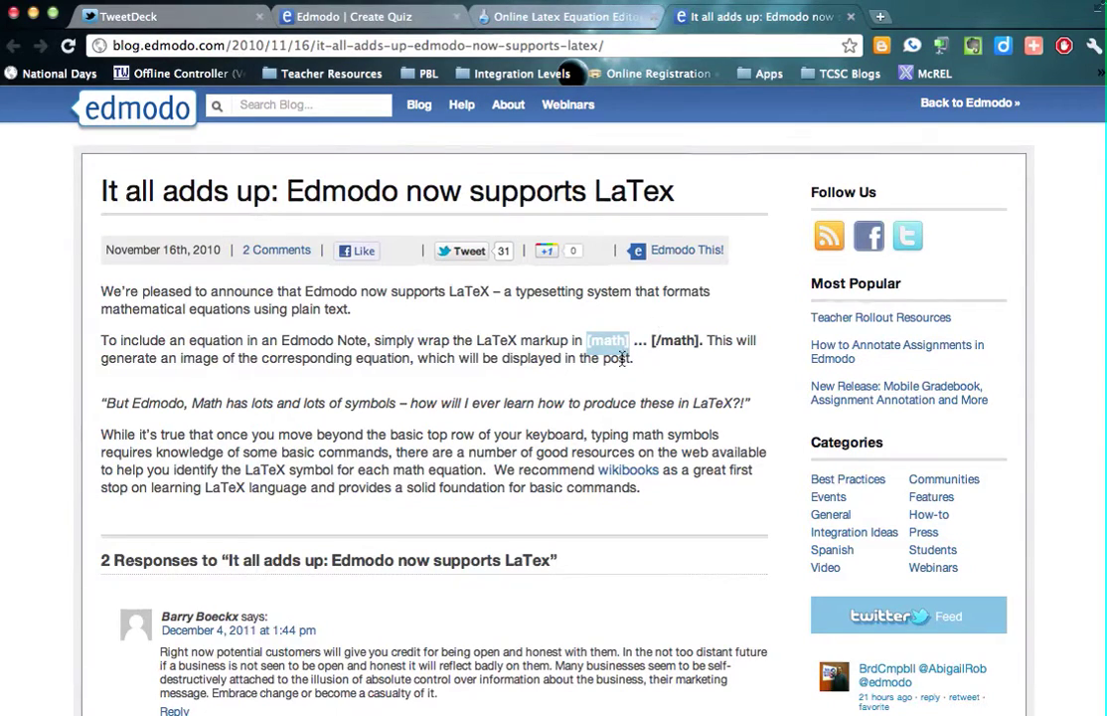
drag(653, 340, 702, 337)
key(super+c)
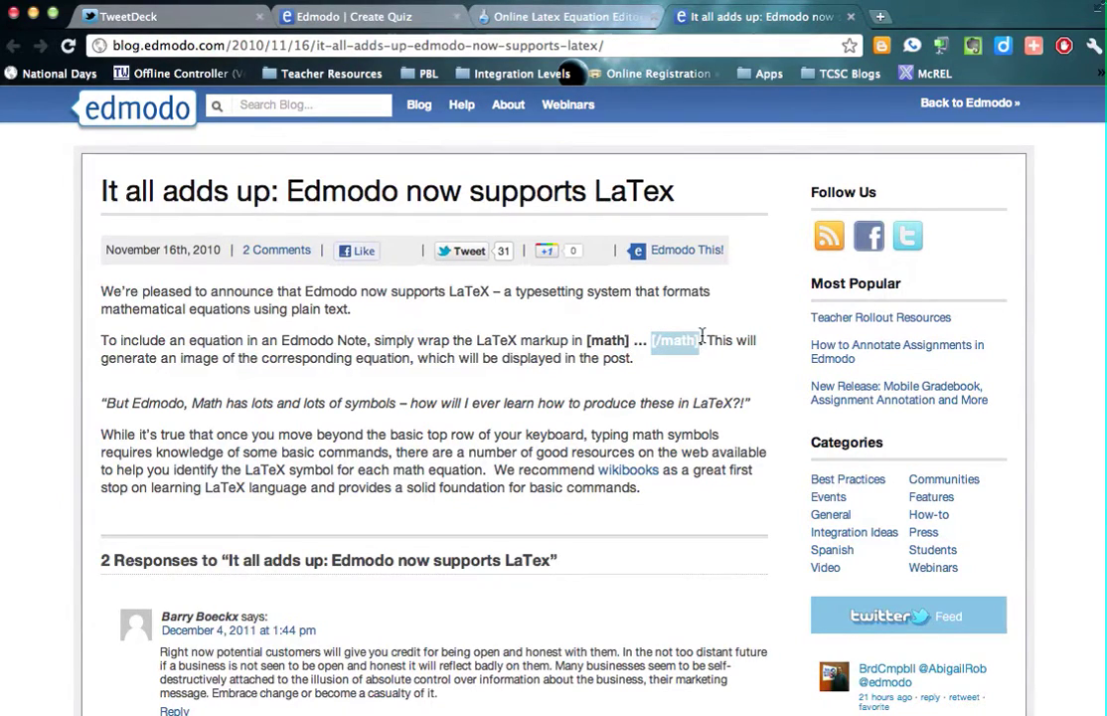
click(333, 16)
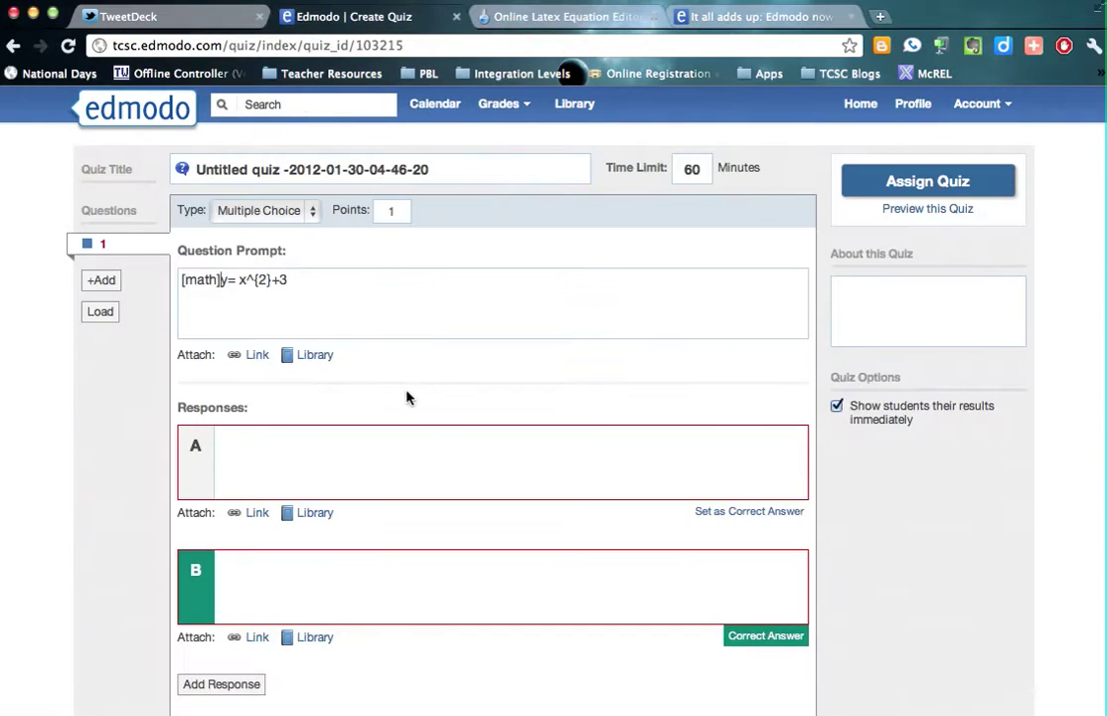
click(316, 277)
key(super+v)
Add the line "Solve for x if y=12" below the equation in the question prompt.
key(Return)
text(Sov)
key(BackSpace)
text(lve for )
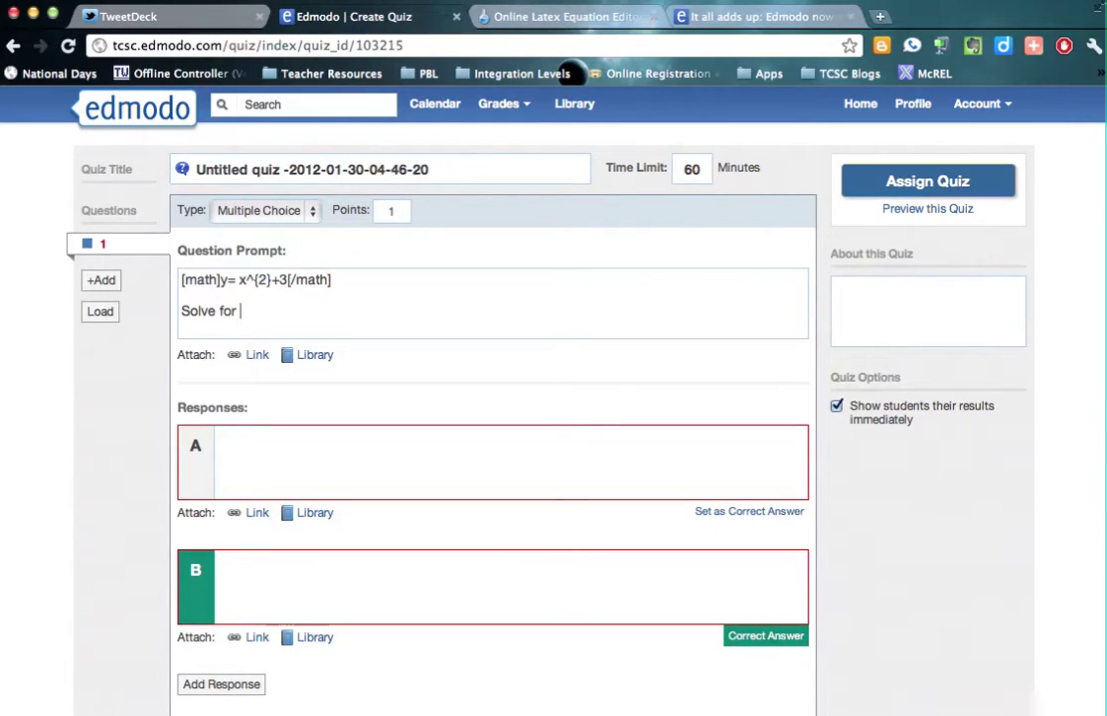
text(x if y=12)
key(BackSpace)
key(BackSpace)
key(BackSpace)
text(-=12)
Enter x=2 as response A and x=3 as response B.
click(324, 445)
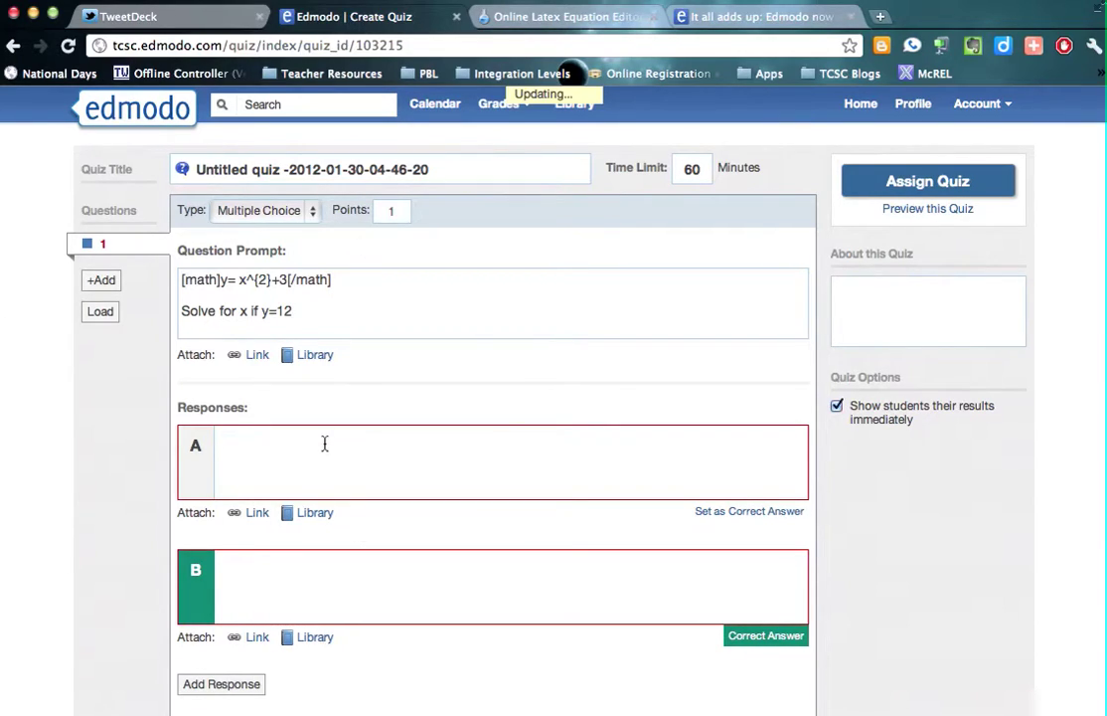
text(x)
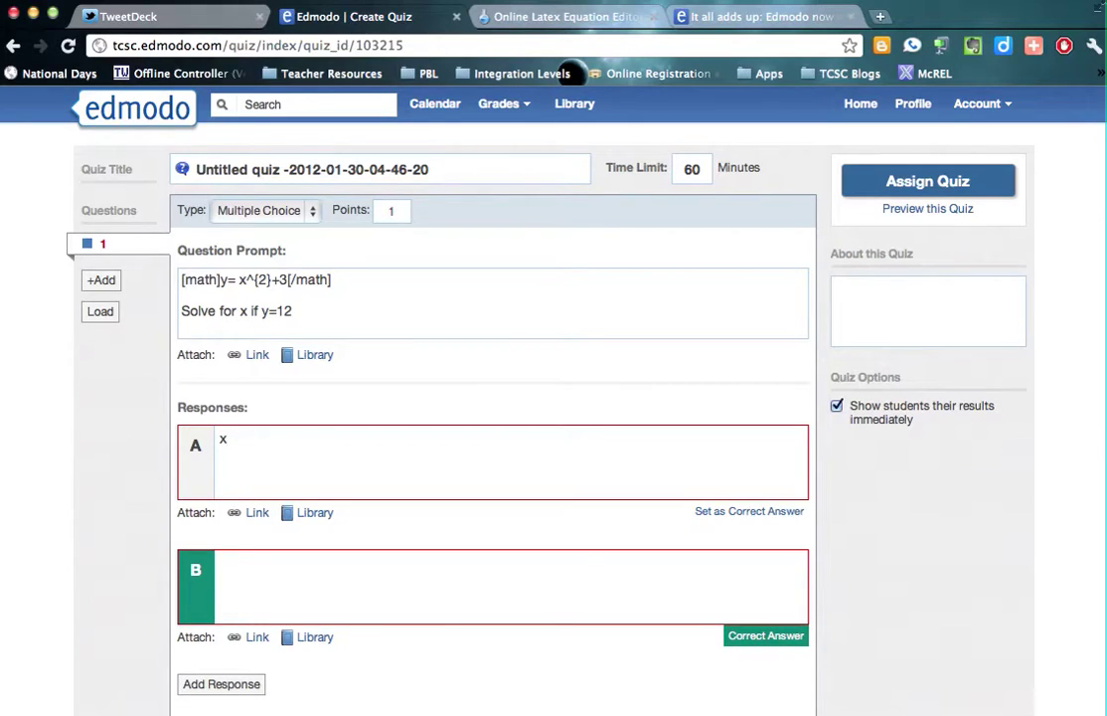
text(=2)
click(335, 563)
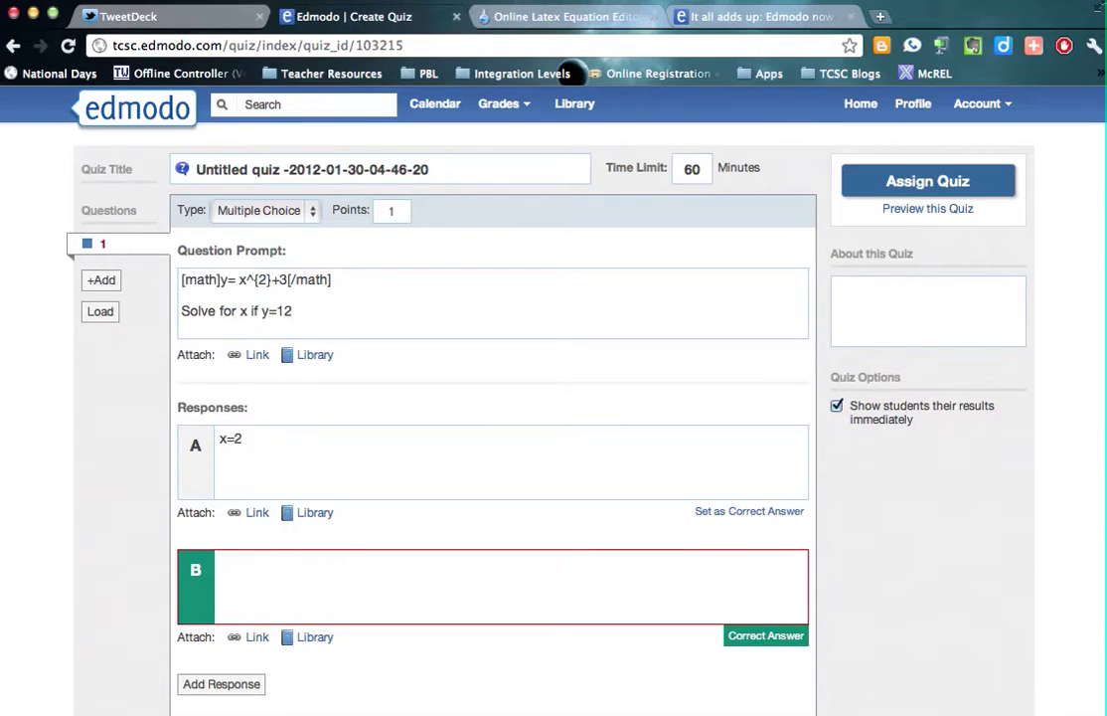
text(x=3)
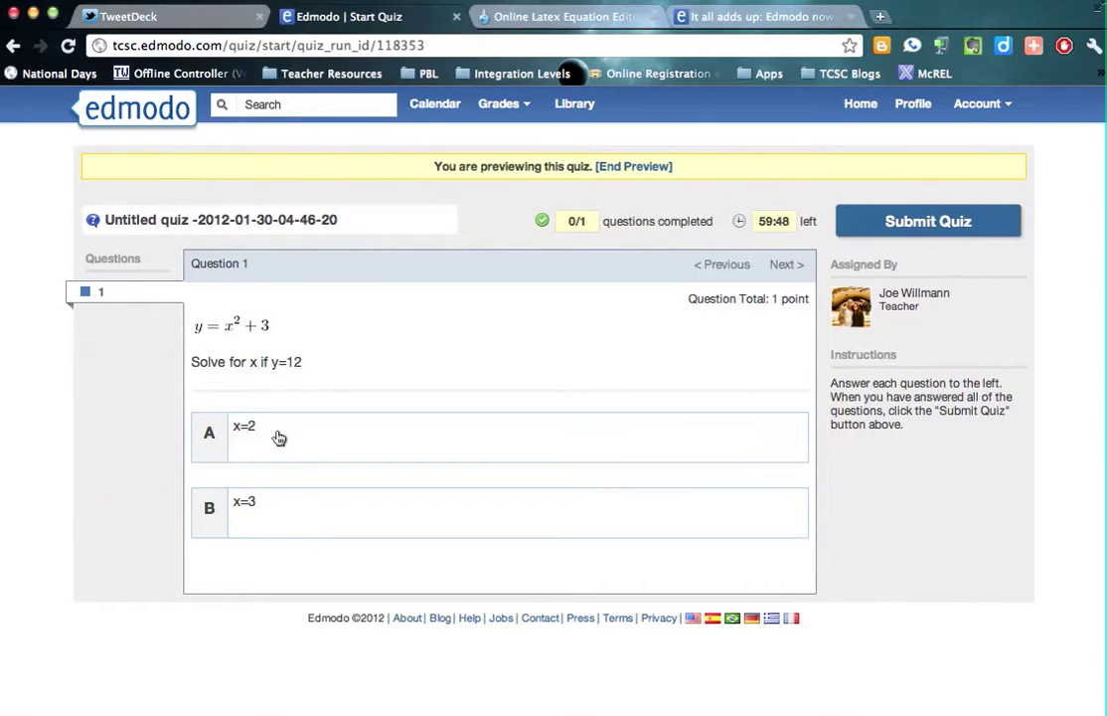
End the quiz preview and copy the prompt's [math] tag to the start of response A.
click(641, 167)
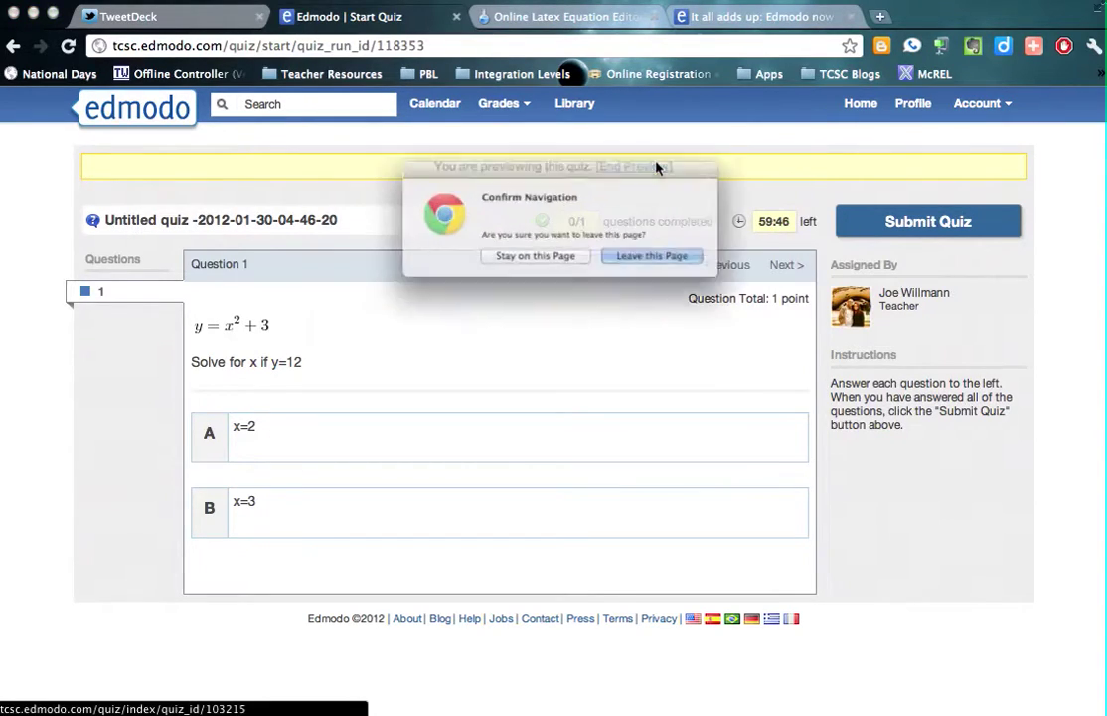
click(678, 268)
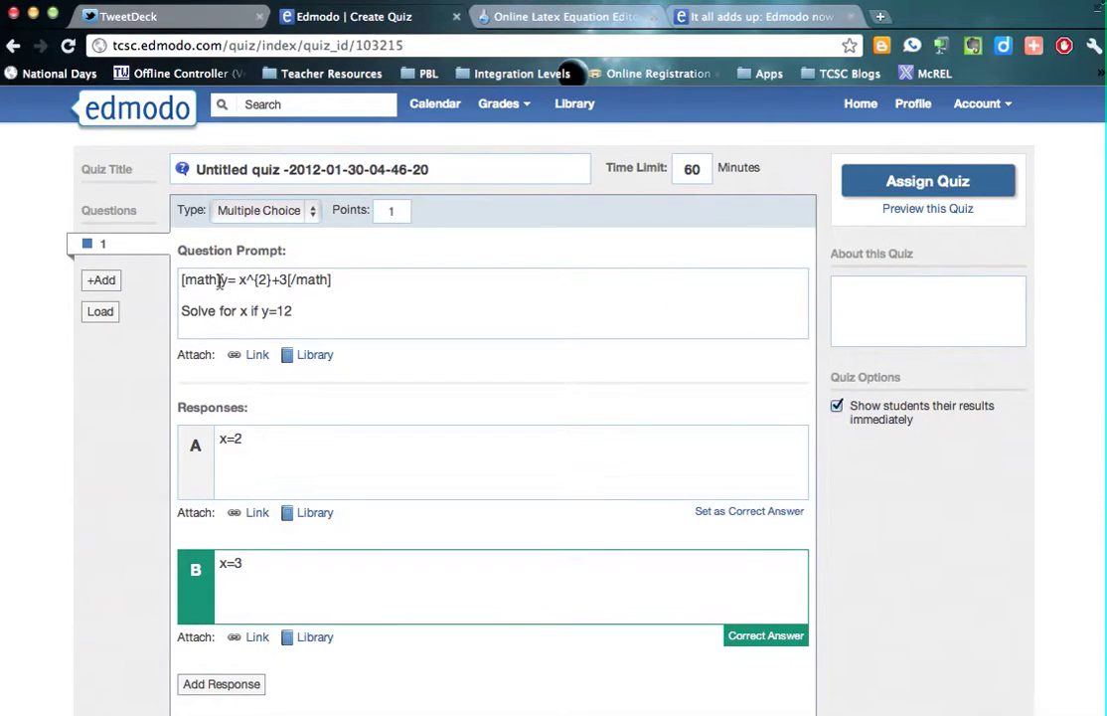
drag(220, 281, 182, 281)
key(super+c)
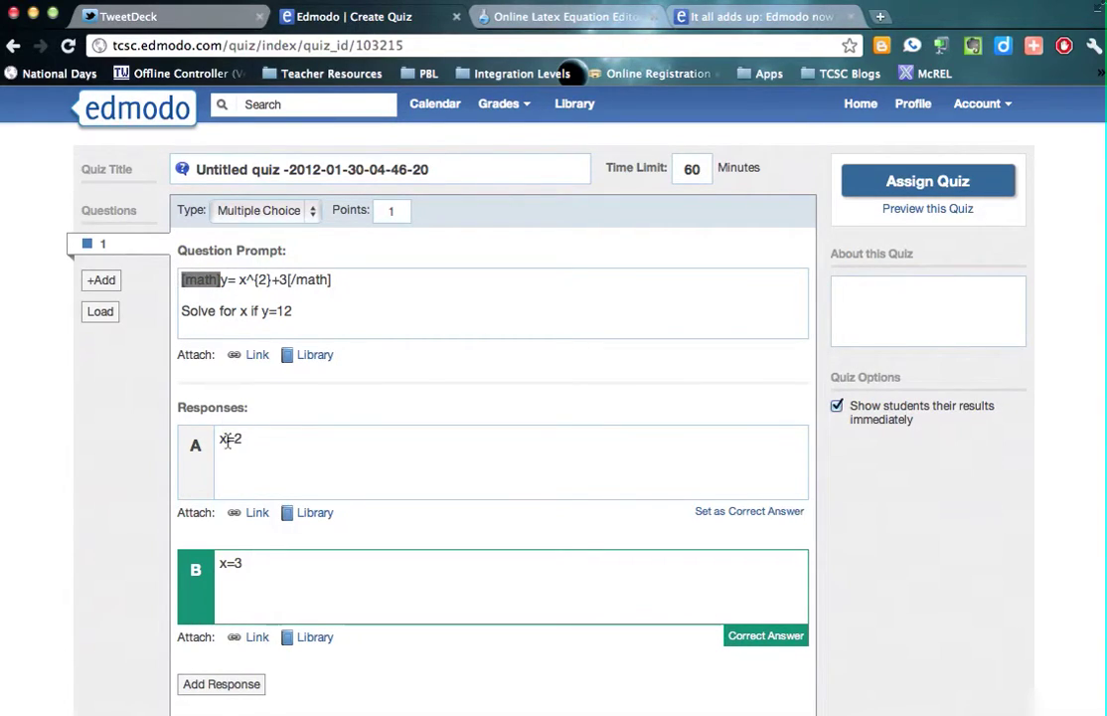
click(220, 440)
key(super+v)
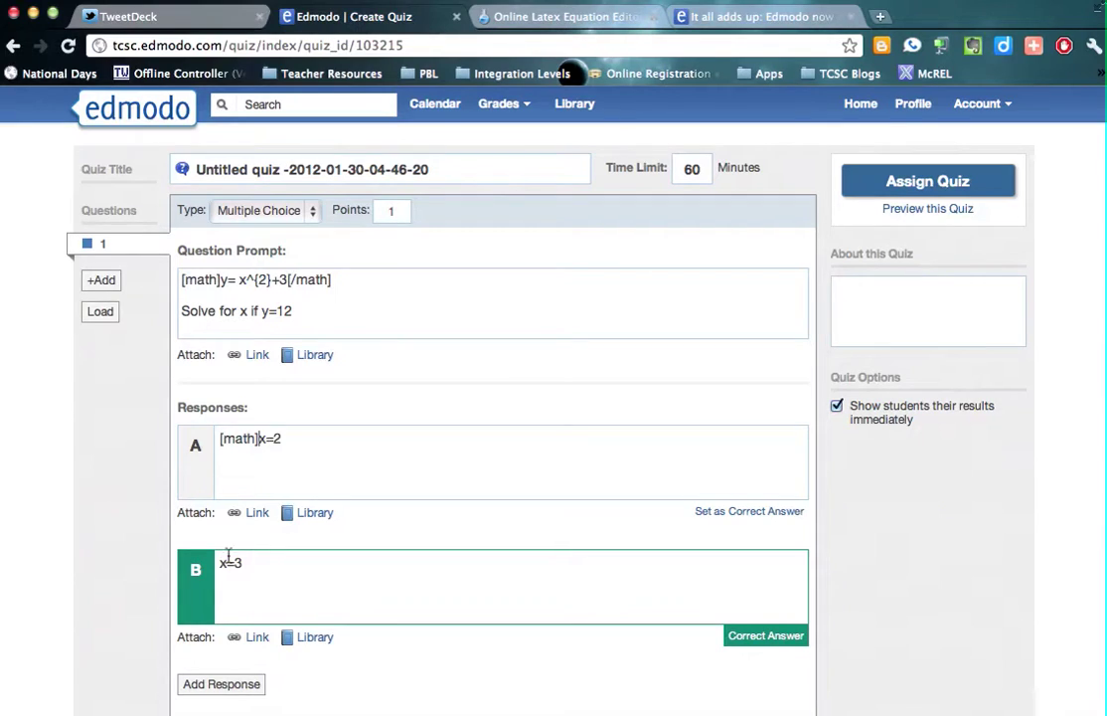
Paste the [math] tag before response B, and copy the prompt's closing [/math] tag to the end of responses A and B.
click(220, 563)
key(super+v)
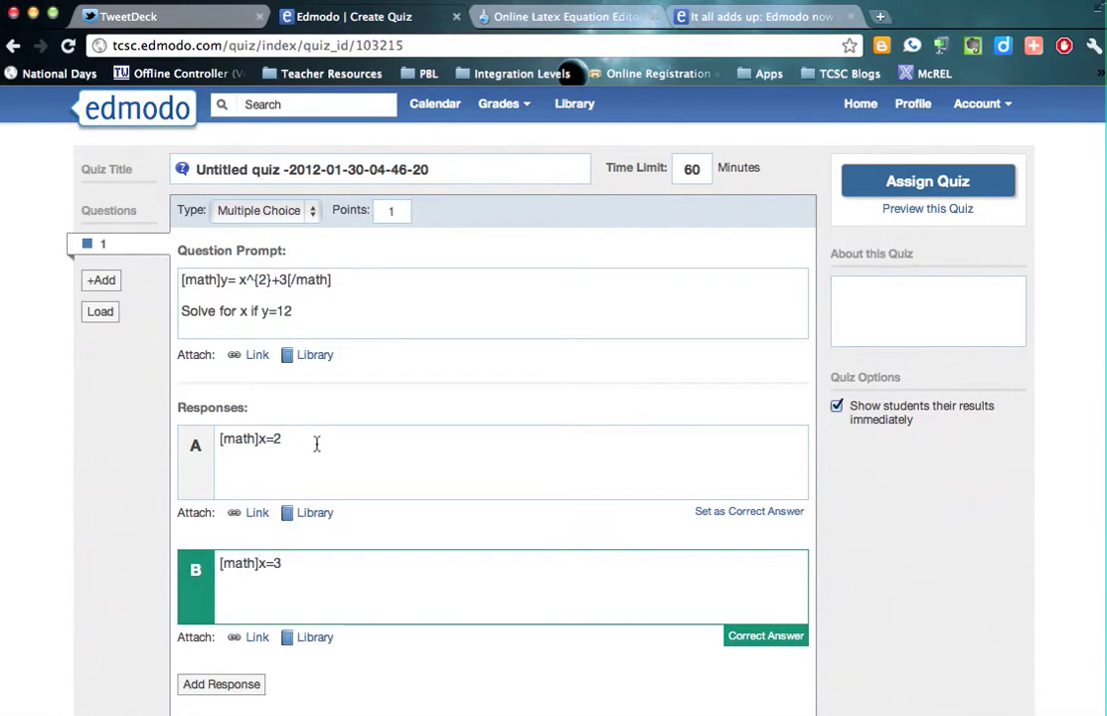
drag(334, 280, 285, 280)
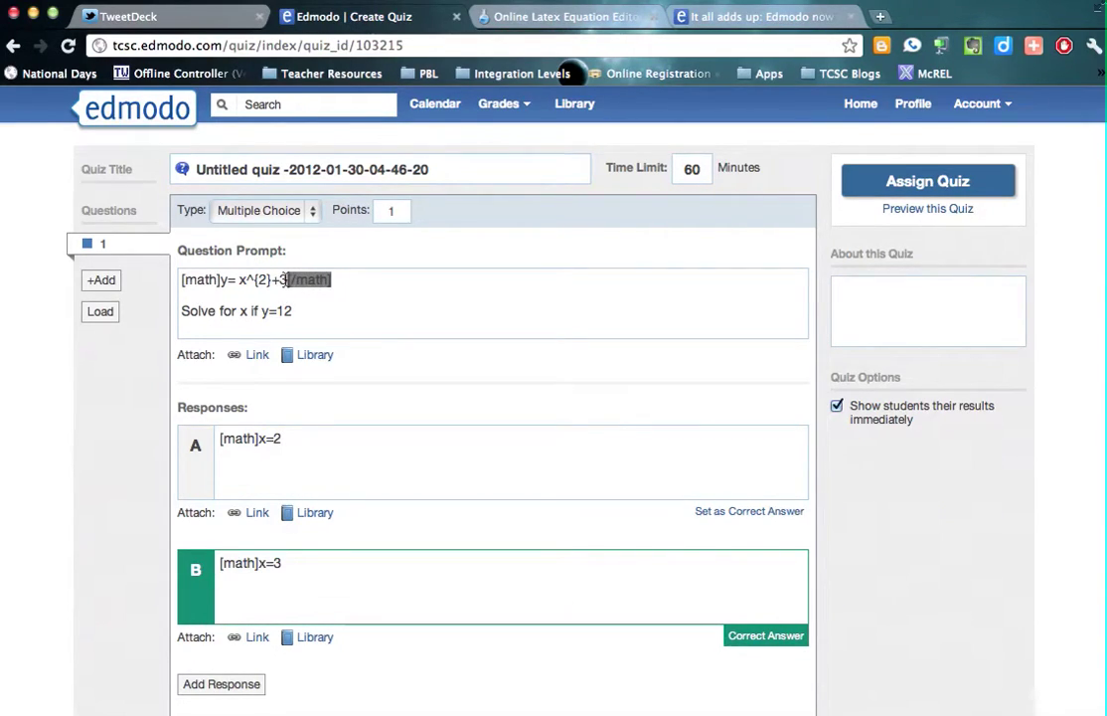
key(super+c)
click(308, 446)
key(super+v)
click(304, 564)
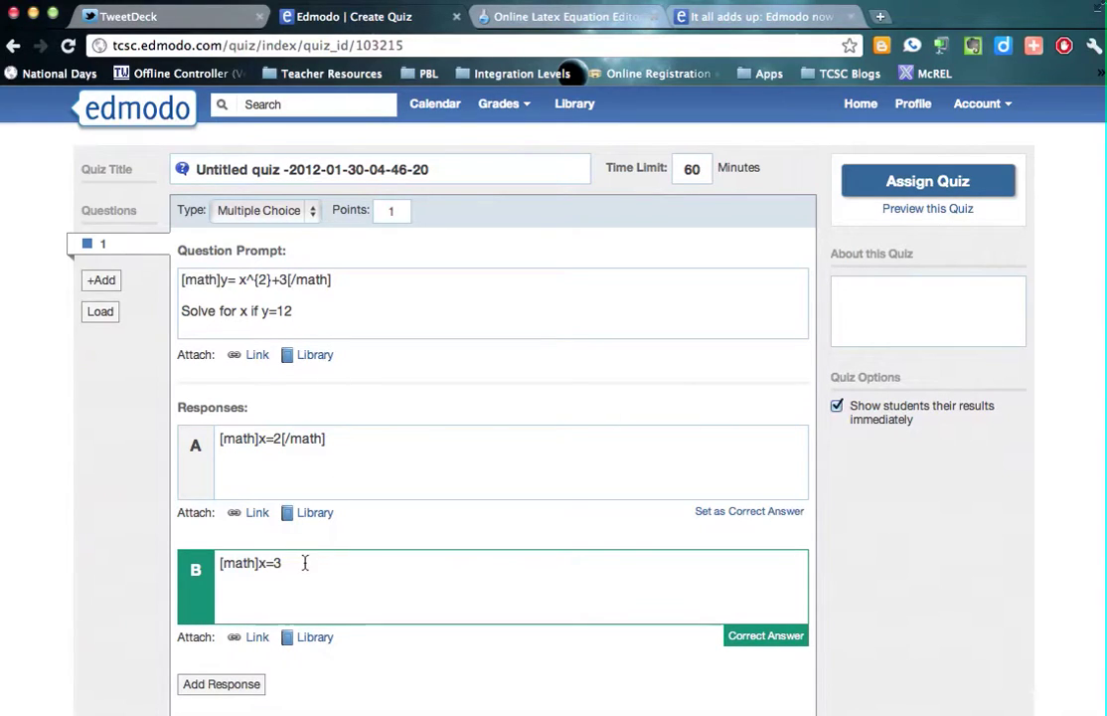
key(super+v)
Preview the quiz to check how the equation and responses render, and leave the preview.
click(944, 210)
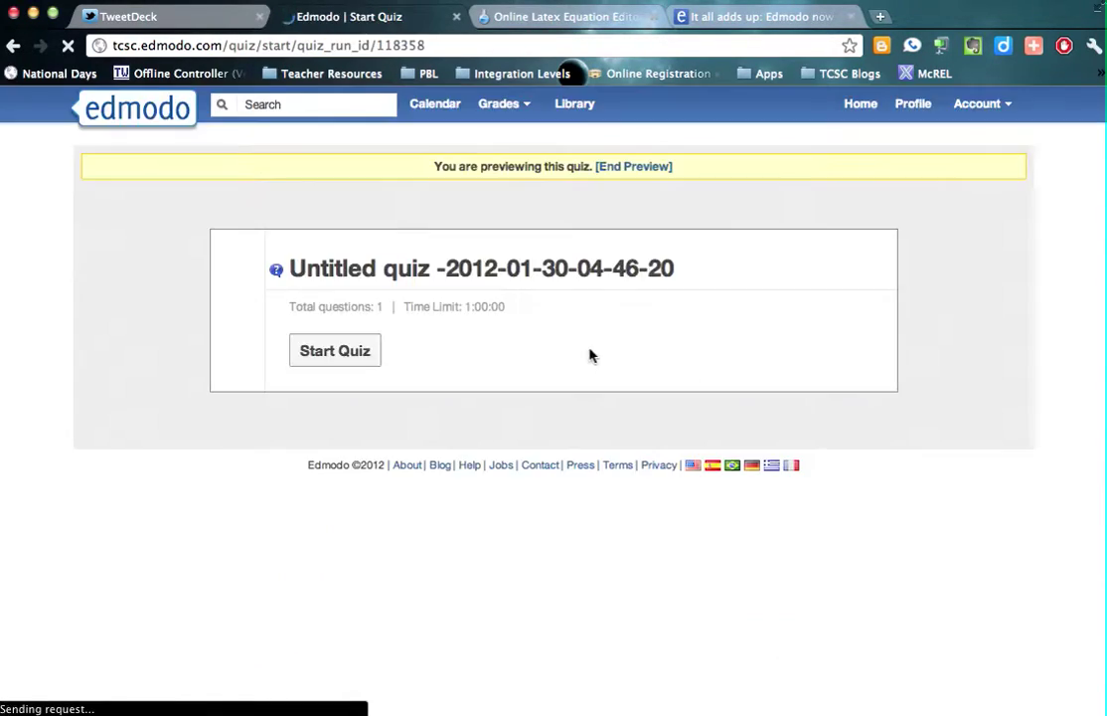
click(356, 353)
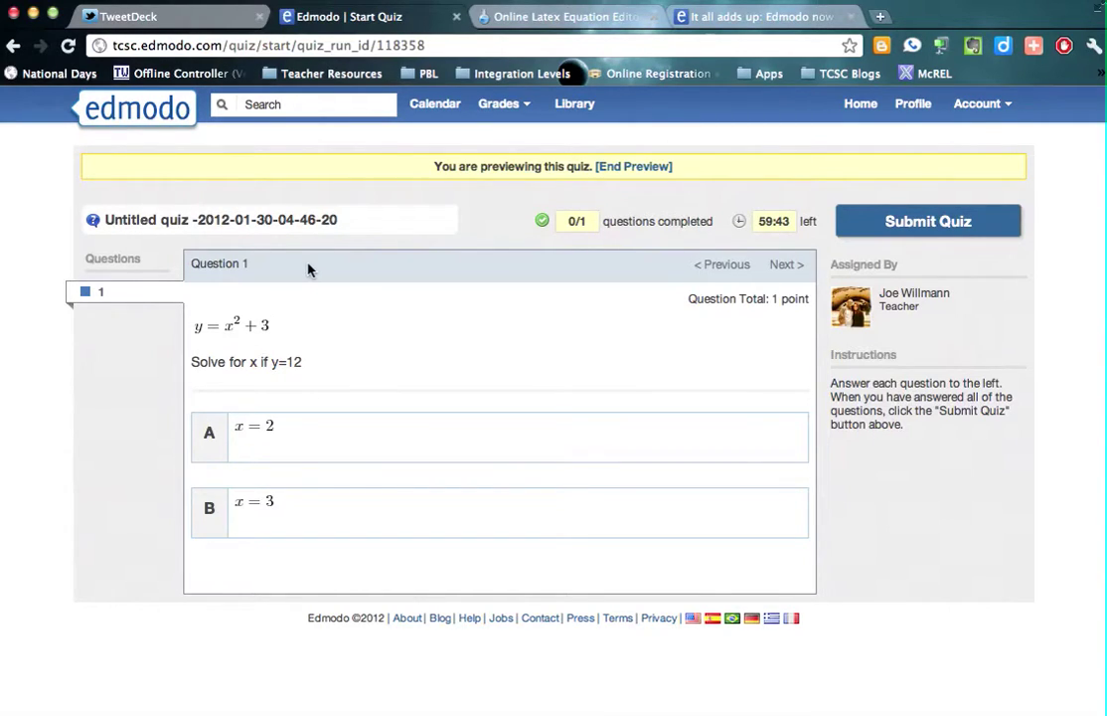
click(646, 167)
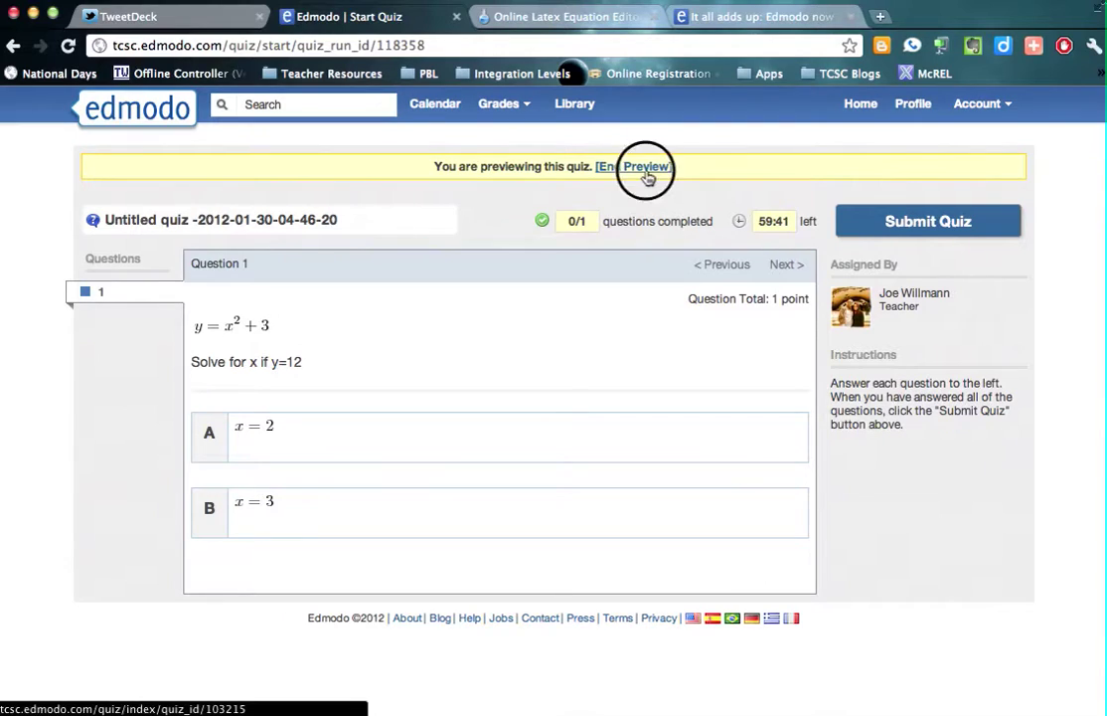
click(655, 264)
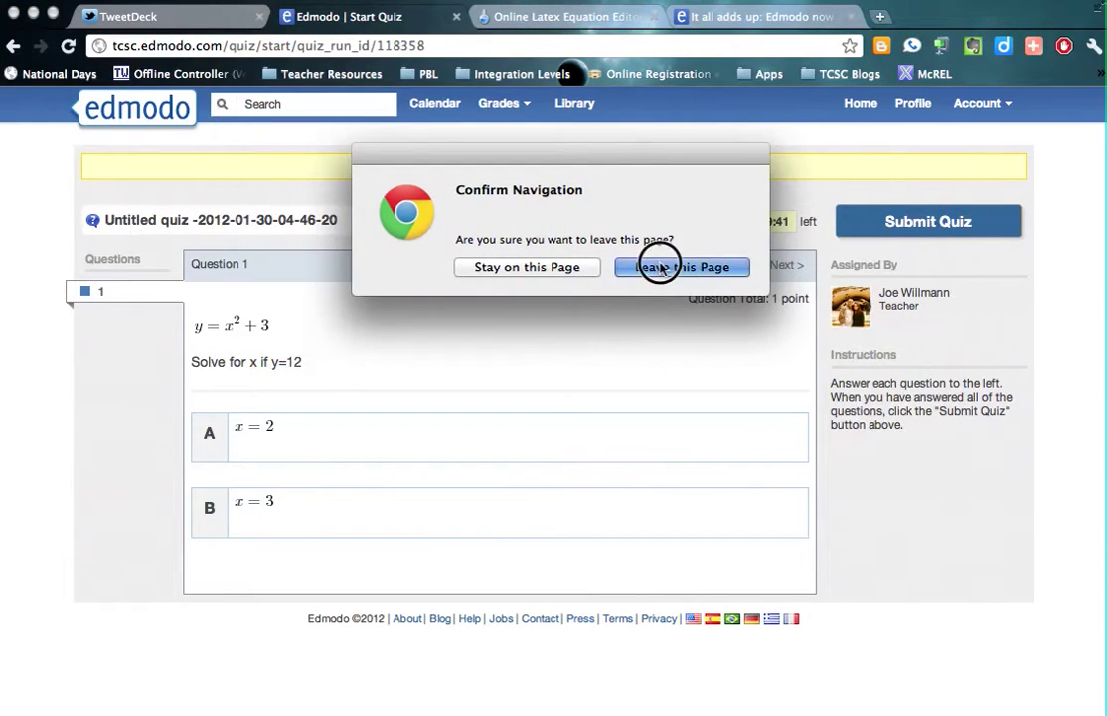
In the online LaTeX equation editor, clear the old equation and enter y= followed by the square root template.
click(586, 17)
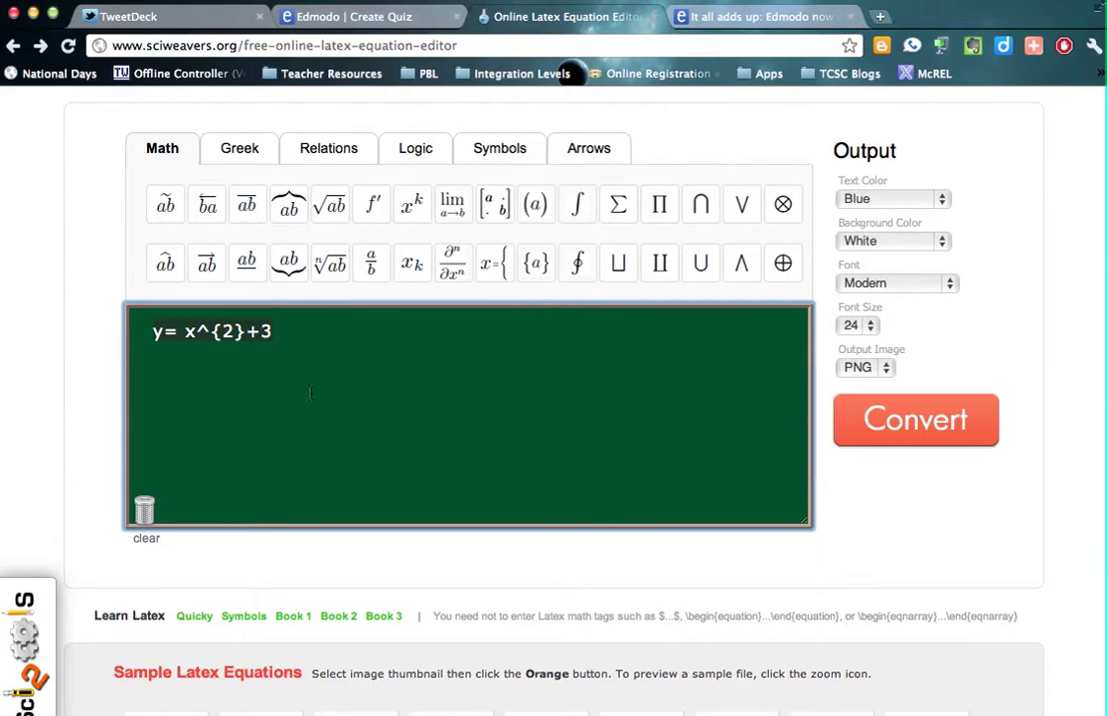
key(super+a)
key(BackSpace)
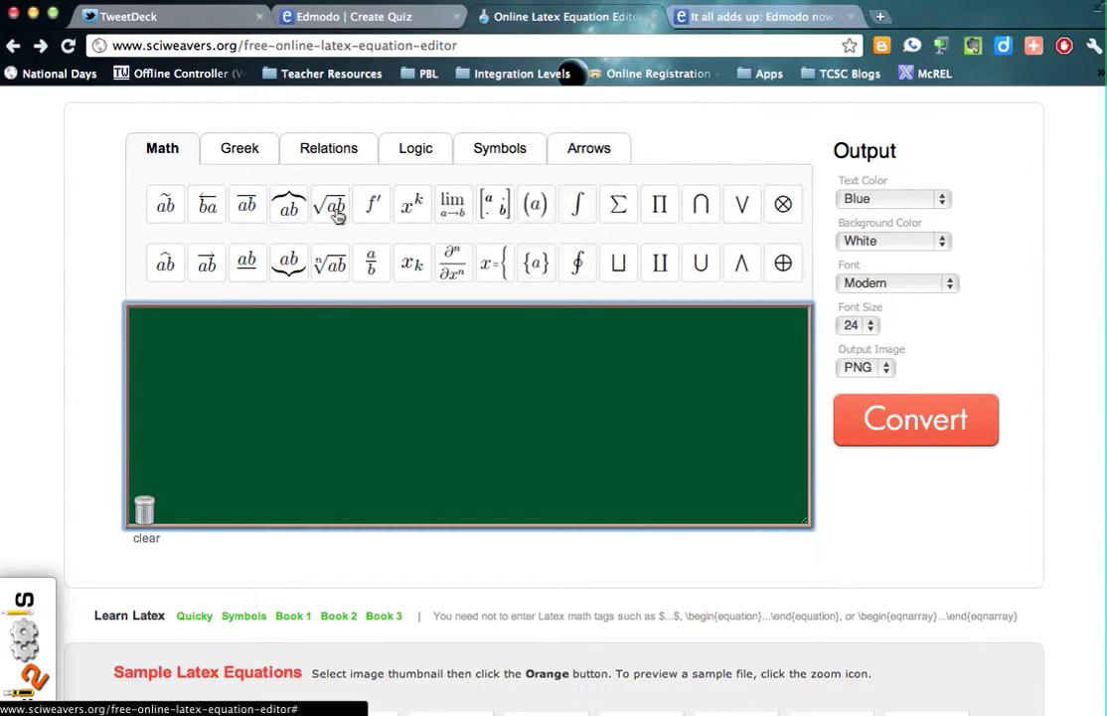
text(y=)
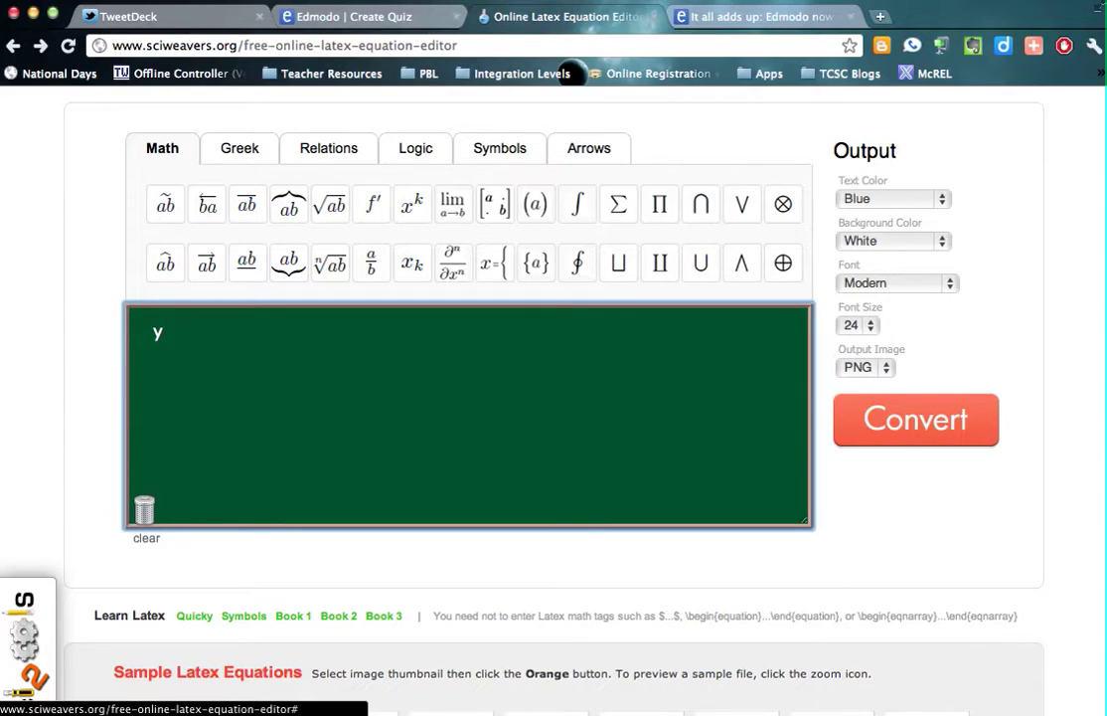
click(330, 211)
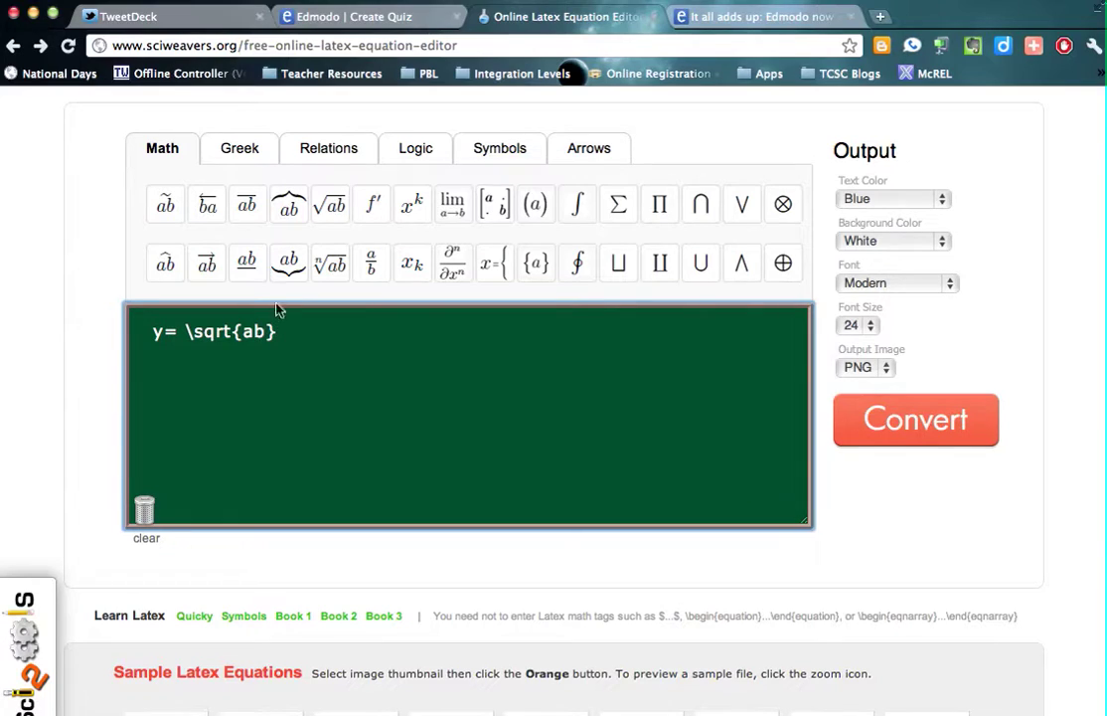
Replace the ab placeholder inside the square root with x+3 and copy the whole equation.
drag(243, 332, 265, 331)
text(x)
key(BackSpace)
click(290, 329)
click(148, 330)
click(292, 328)
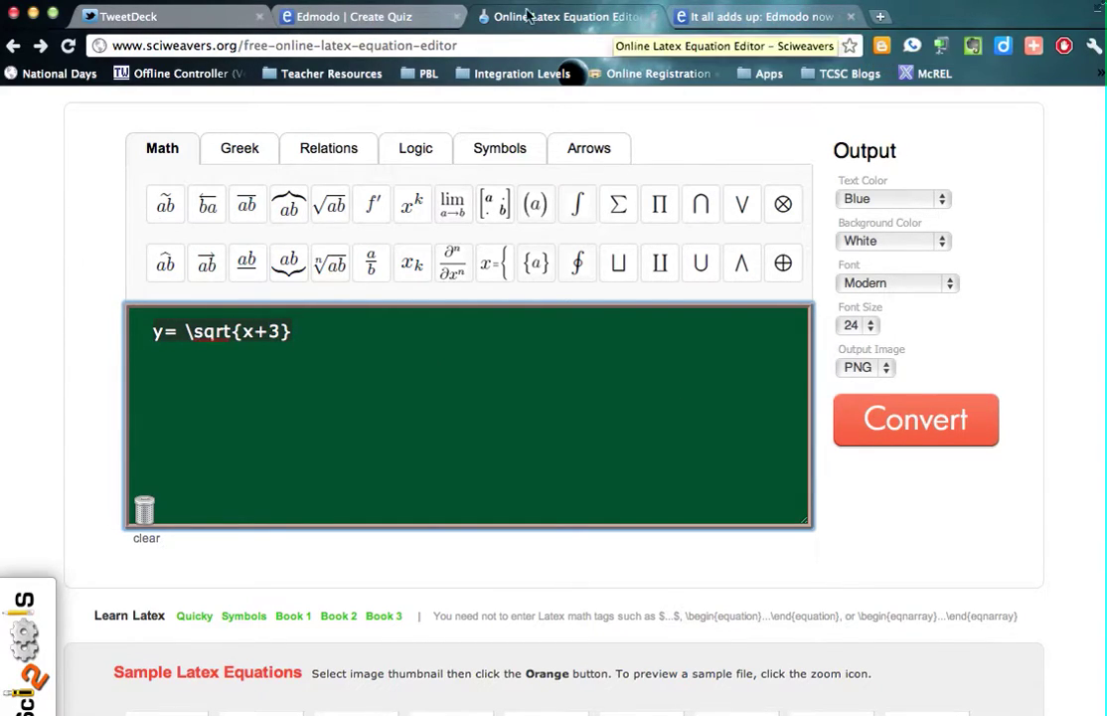
Replace the equation between the math tags in the Edmodo question prompt with y= \sqrt{x+3} and preview the quiz.
click(386, 20)
click(561, 17)
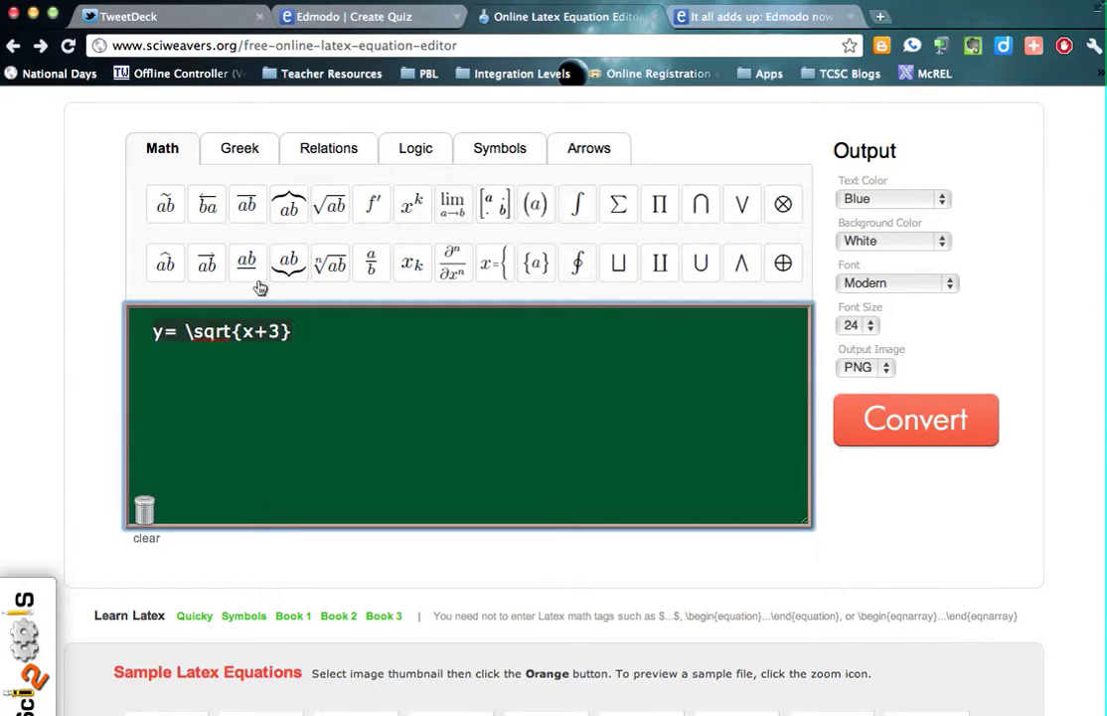
click(348, 18)
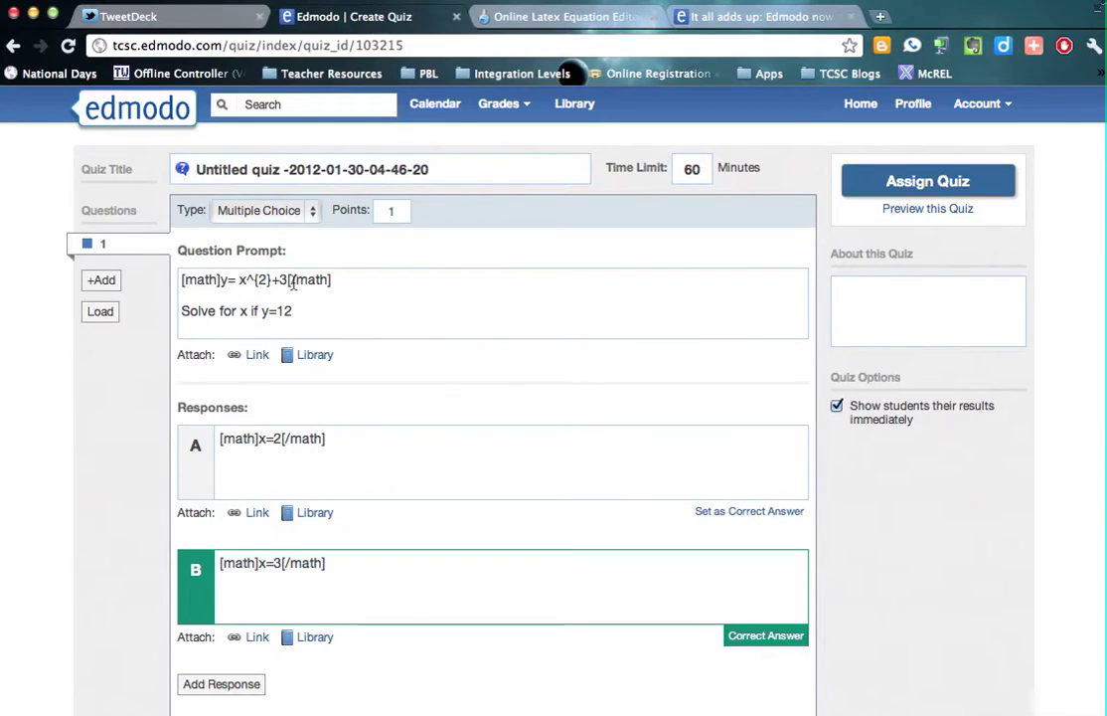
drag(285, 280, 223, 285)
key(super+v)
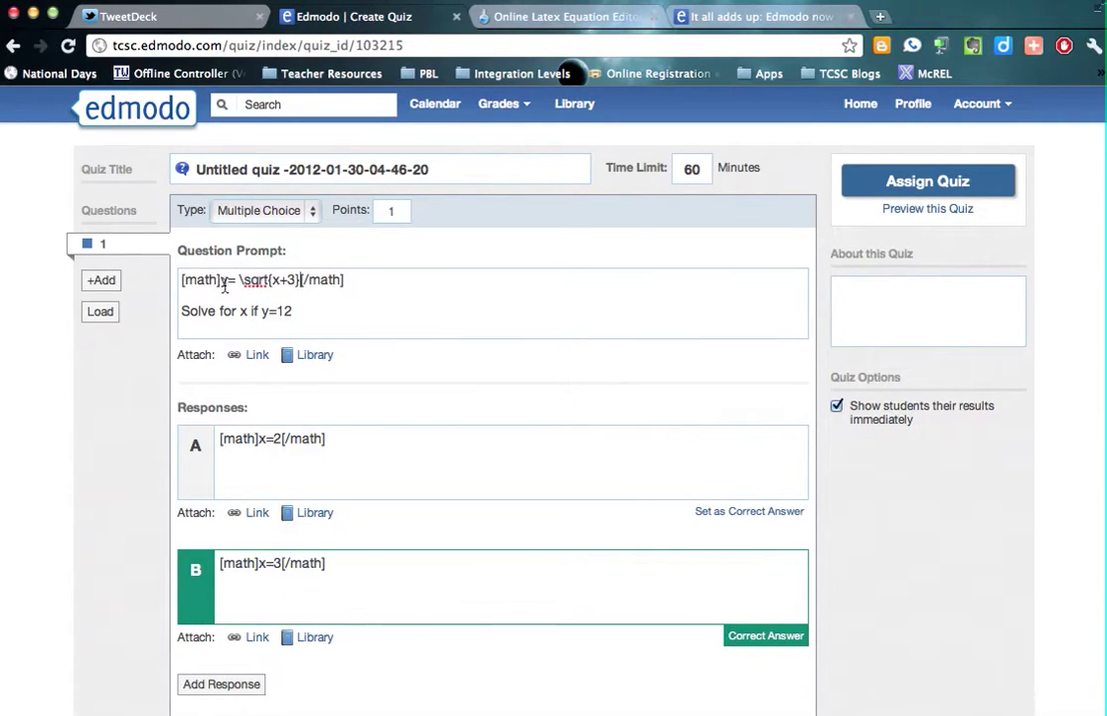
click(942, 217)
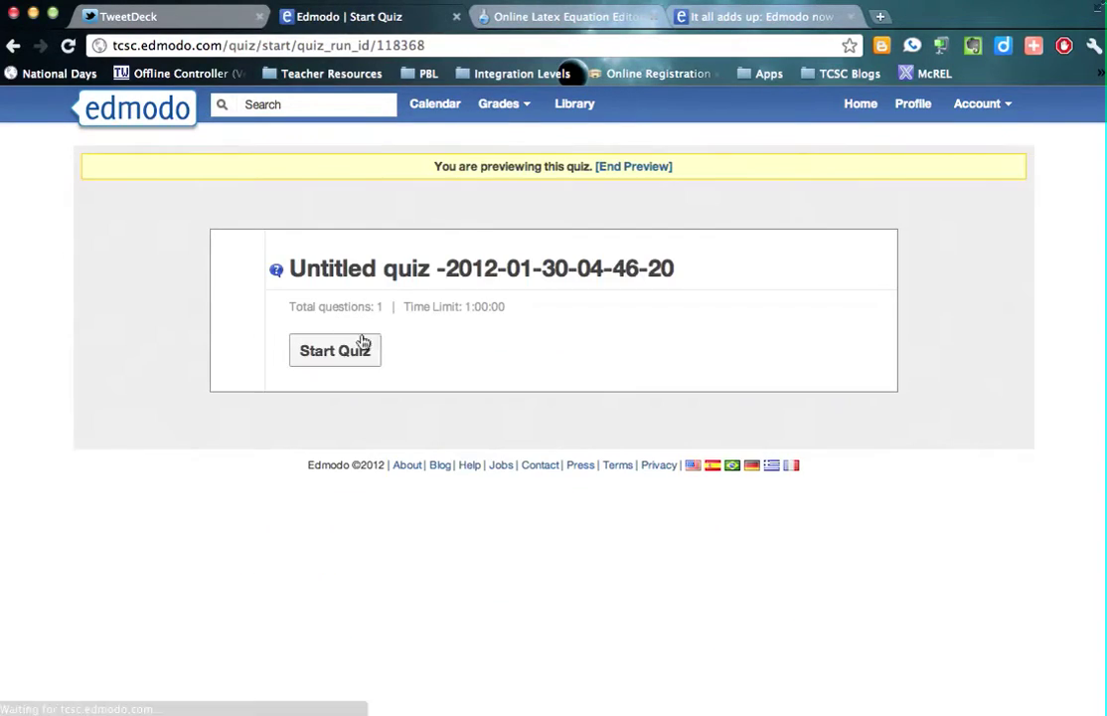
click(340, 357)
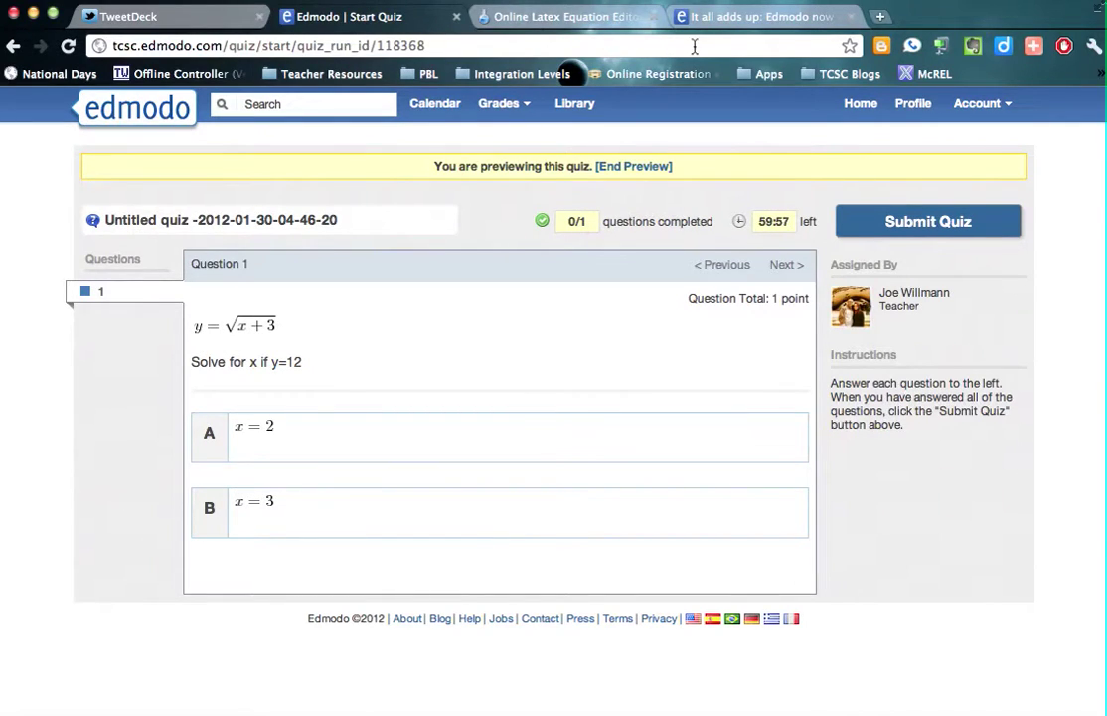
Back in the LaTeX equation editor, replace x+3 inside the square root with the exponent template x^{k}.
click(589, 19)
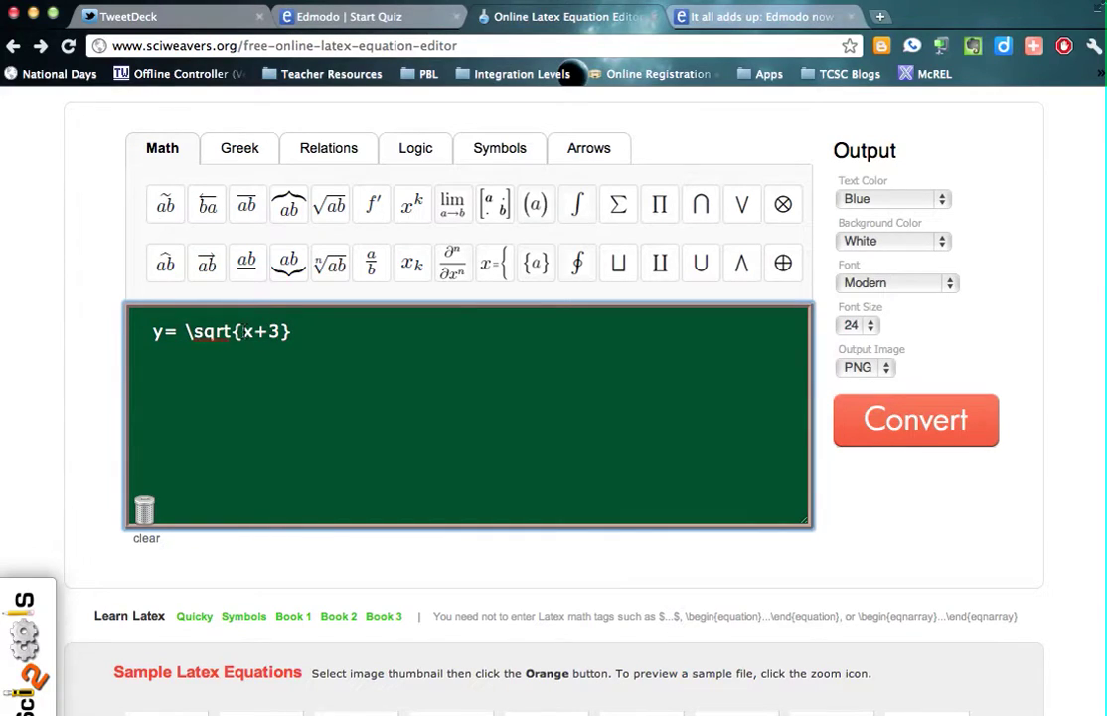
drag(245, 332, 285, 332)
drag(285, 331, 239, 331)
key(BackSpace)
click(413, 211)
click(310, 336)
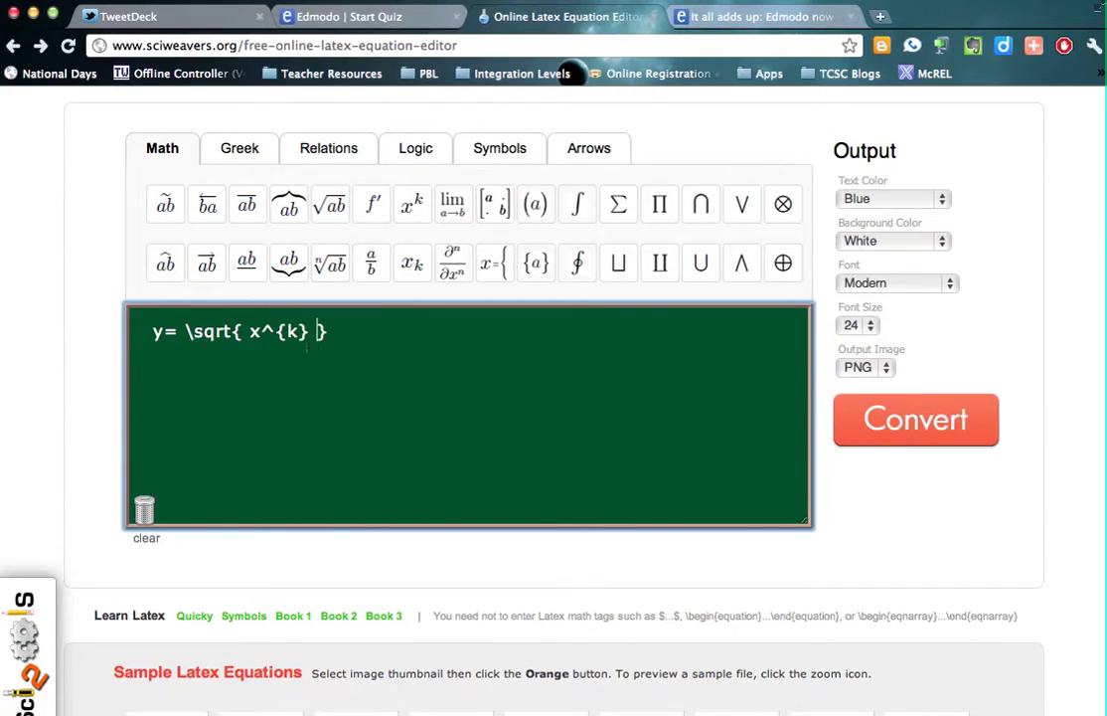
Set the exponent to 2, add +3 and remove the extra spaces to form y= \sqrt{x^{2}+3}, and copy the equation.
click(248, 331)
key(BackSpace)
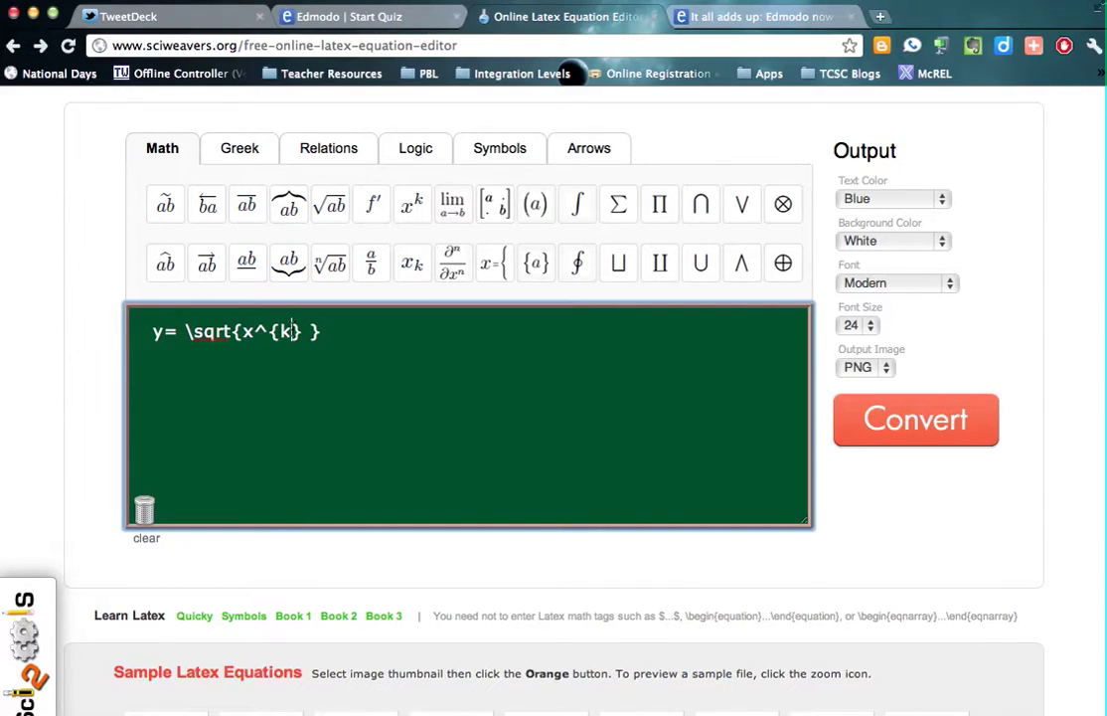
click(282, 331)
key(BackSpace)
text(2)
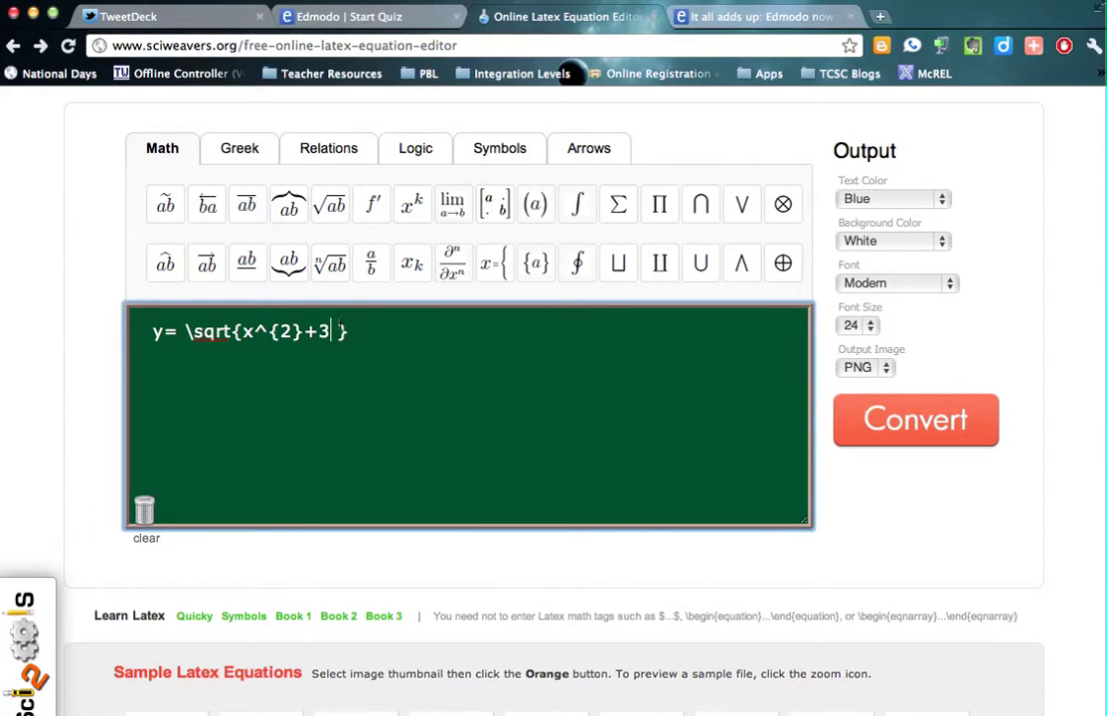
key(Right)
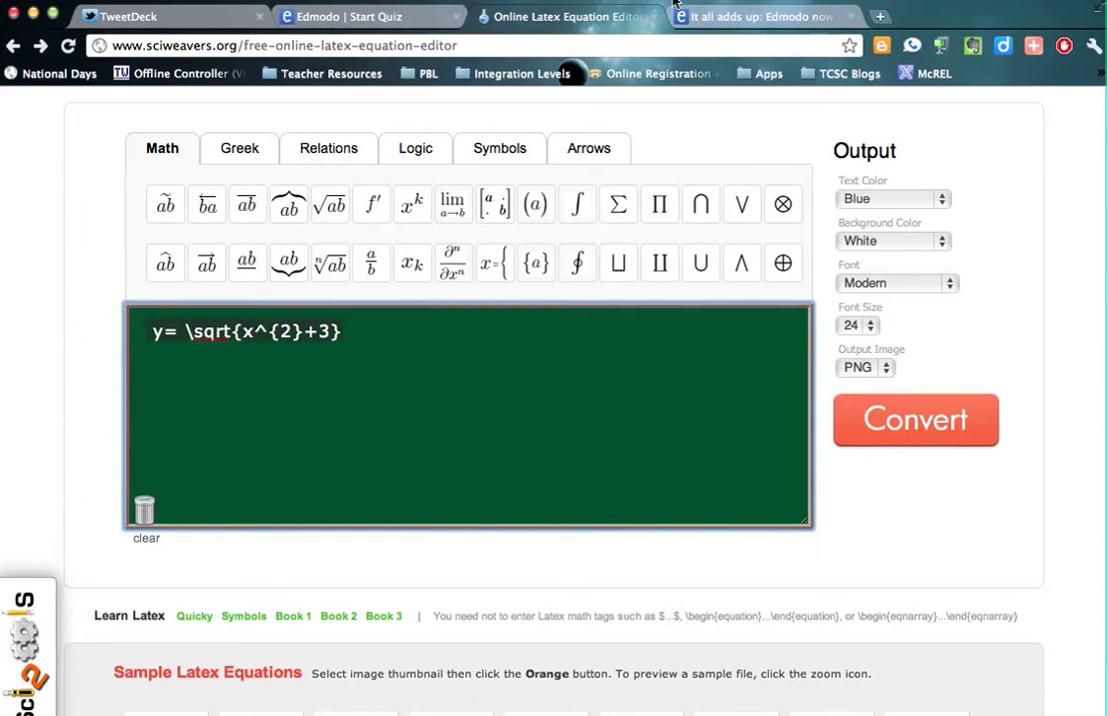
End the Edmodo quiz preview and replace the prompt's equation between the math tags with y= \sqrt{x^{2}+3}.
click(412, 26)
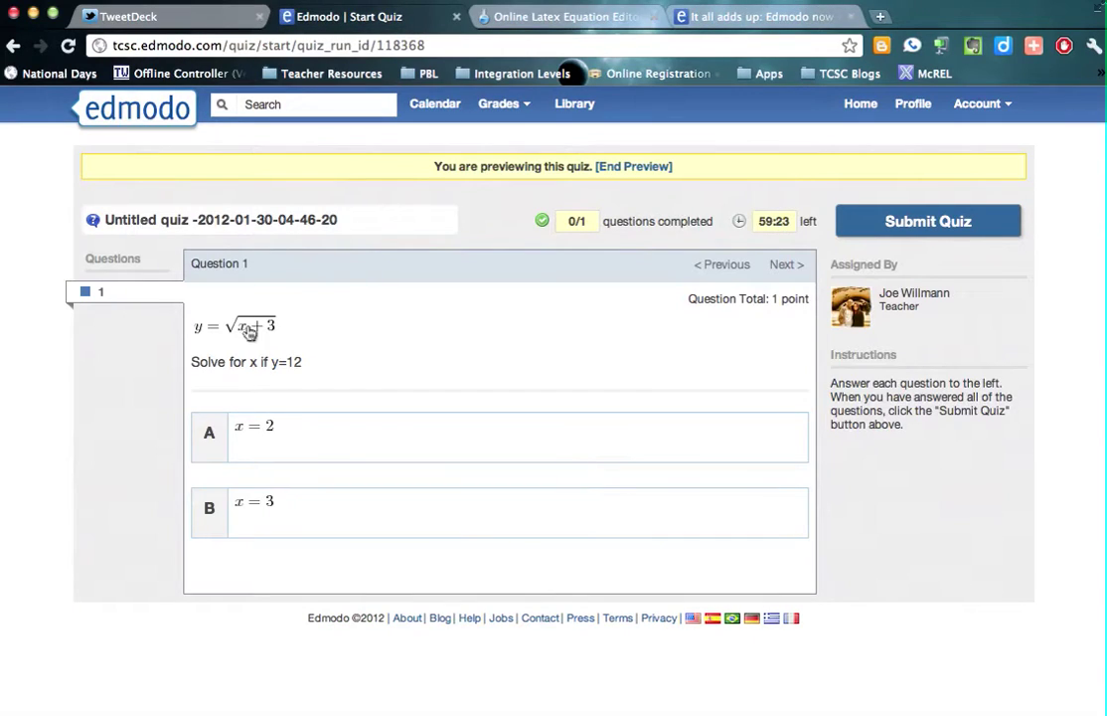
click(637, 166)
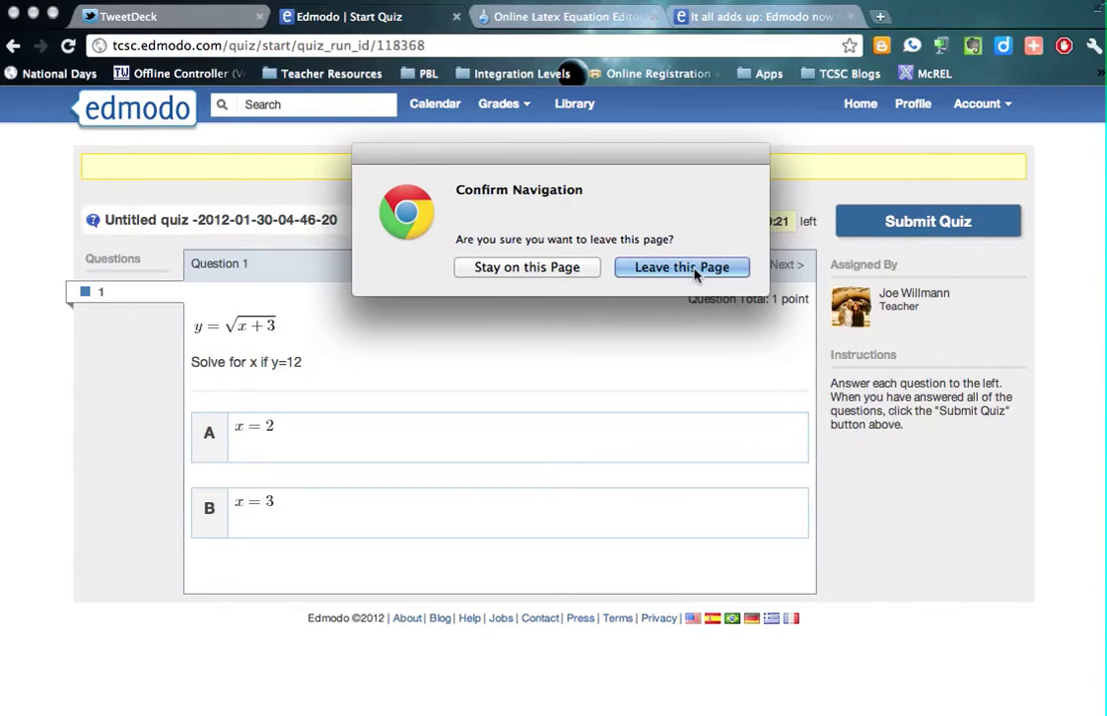
click(694, 275)
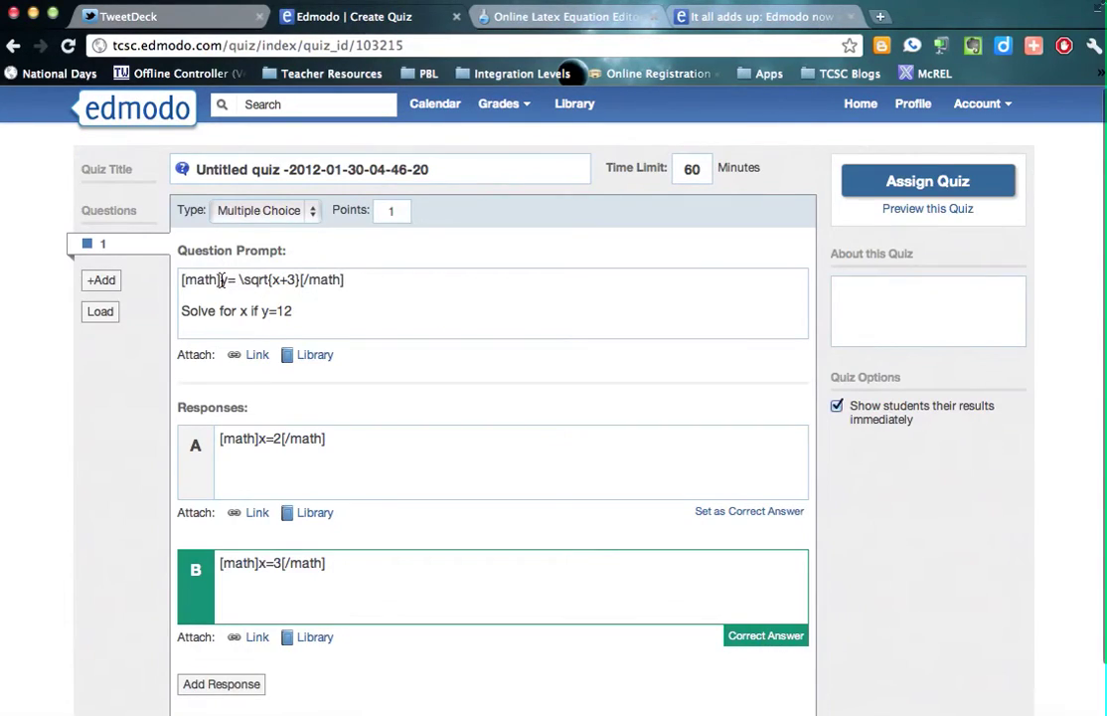
drag(221, 280, 301, 280)
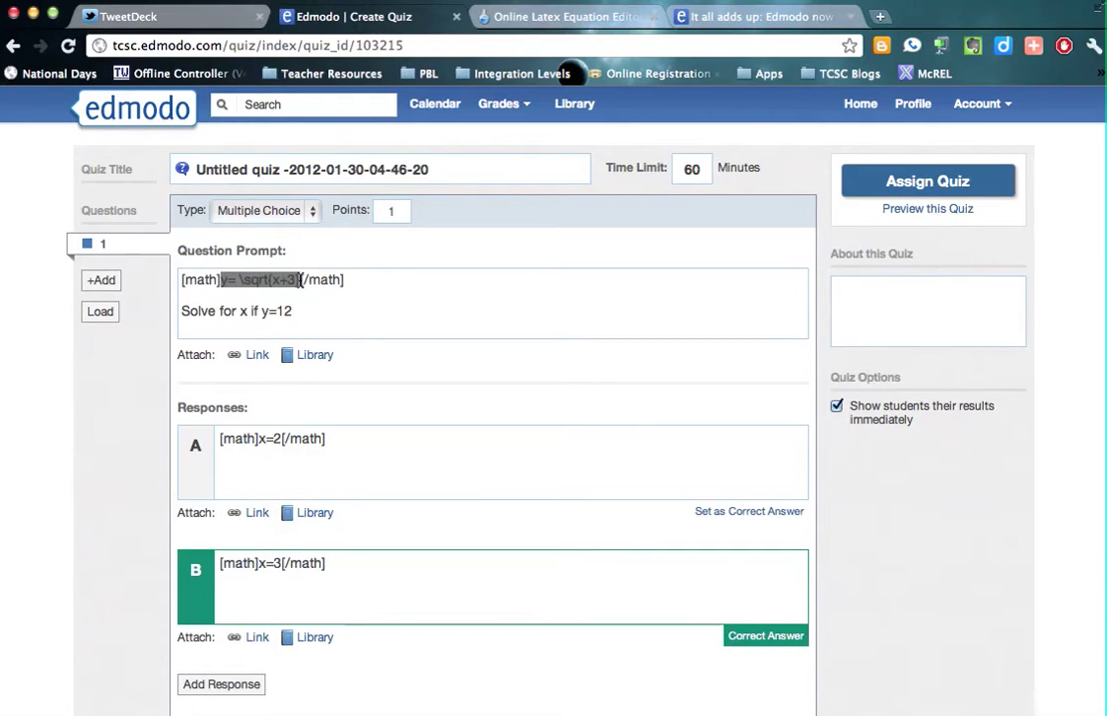
text(y= \sqrt{x^{2}+3})
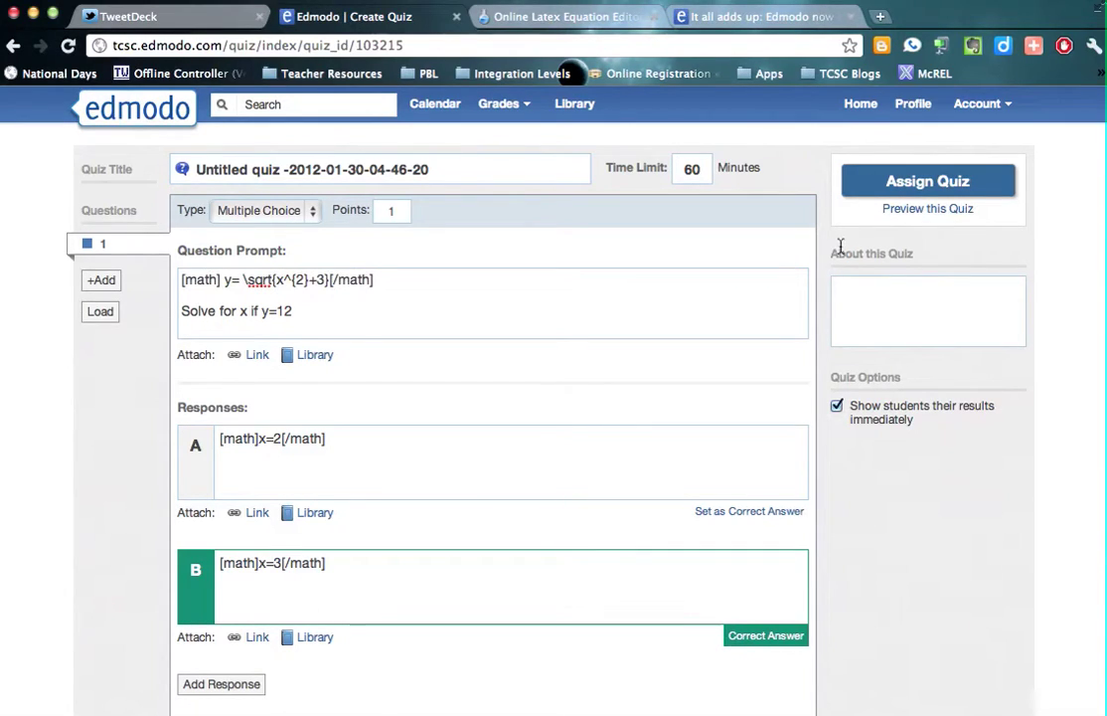
Preview the quiz to compare the rendered square root equation with the LaTeX editor's markup, and leave the preview.
click(923, 209)
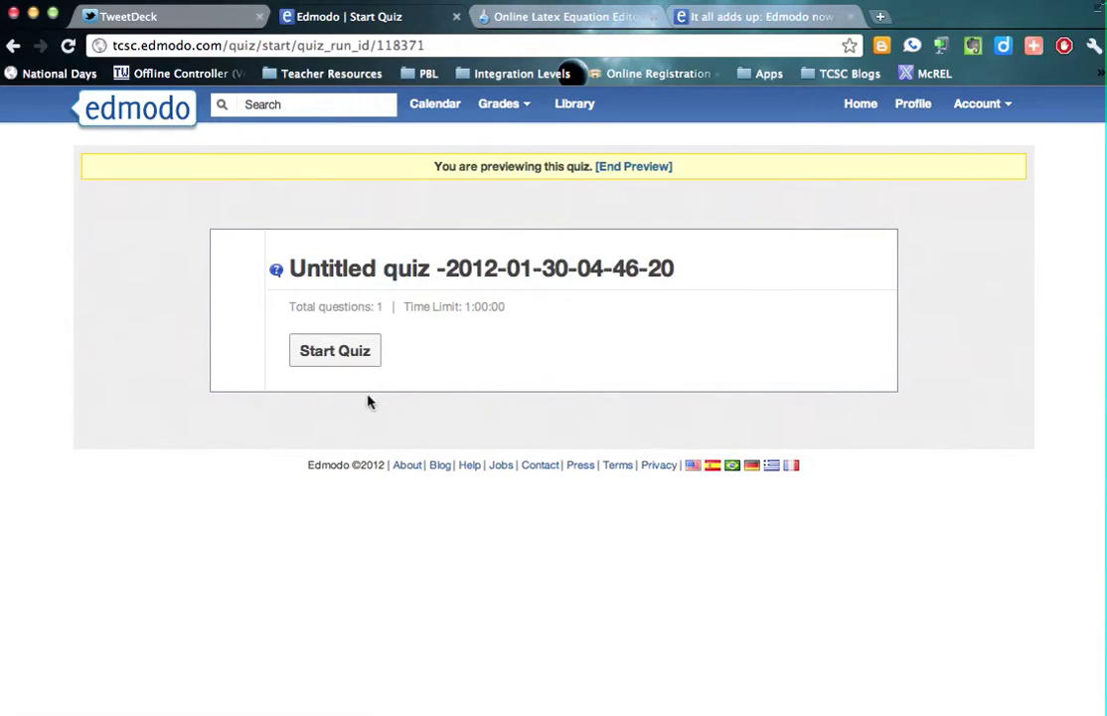
click(365, 358)
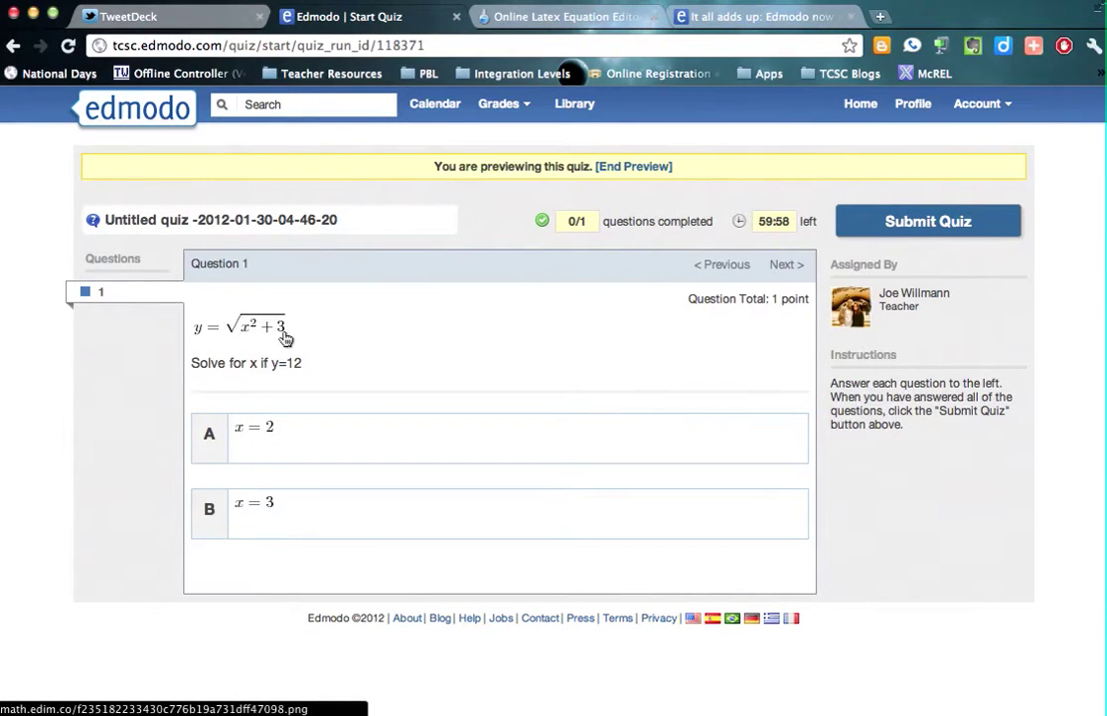
click(549, 15)
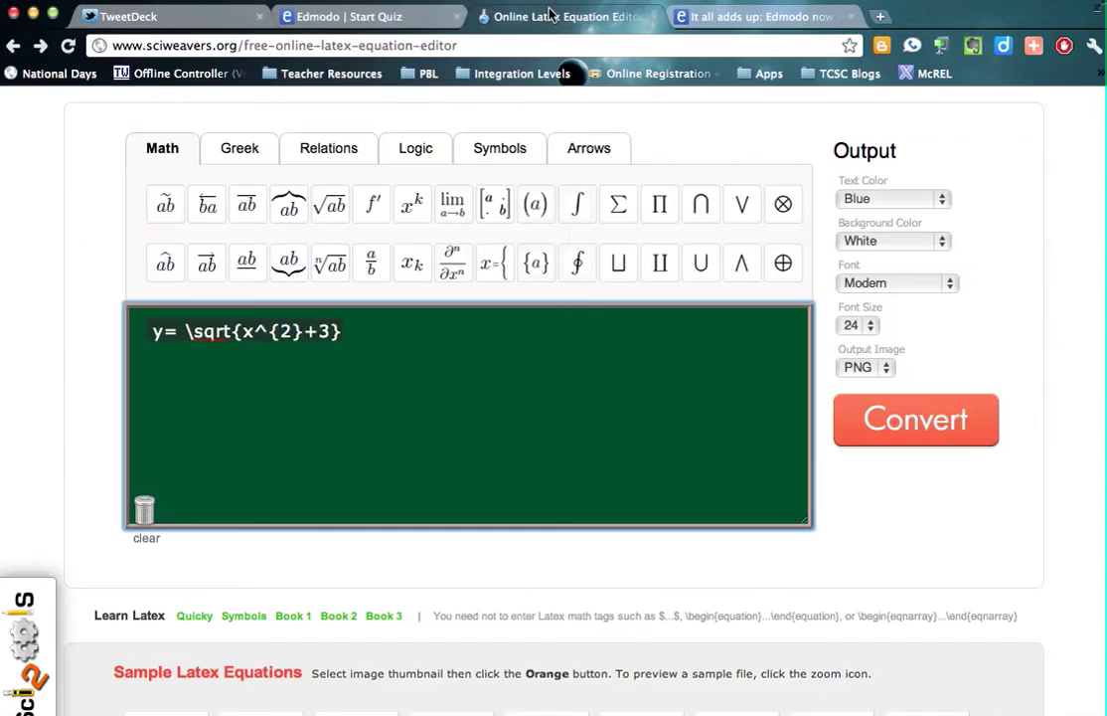
click(345, 17)
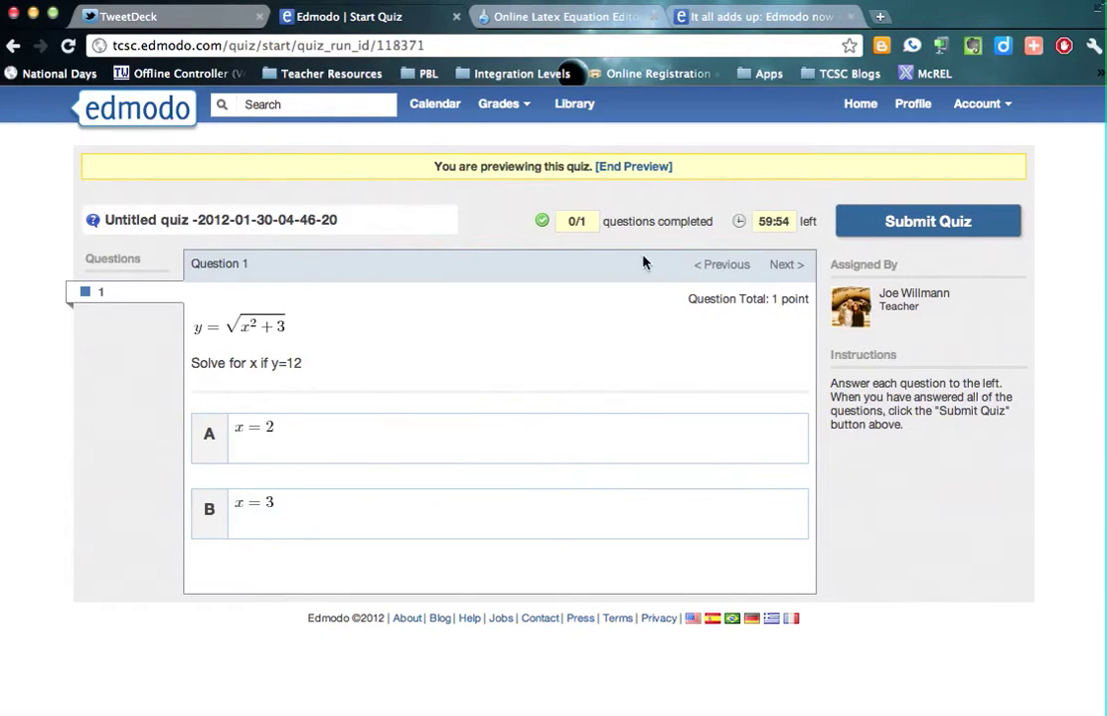
click(653, 169)
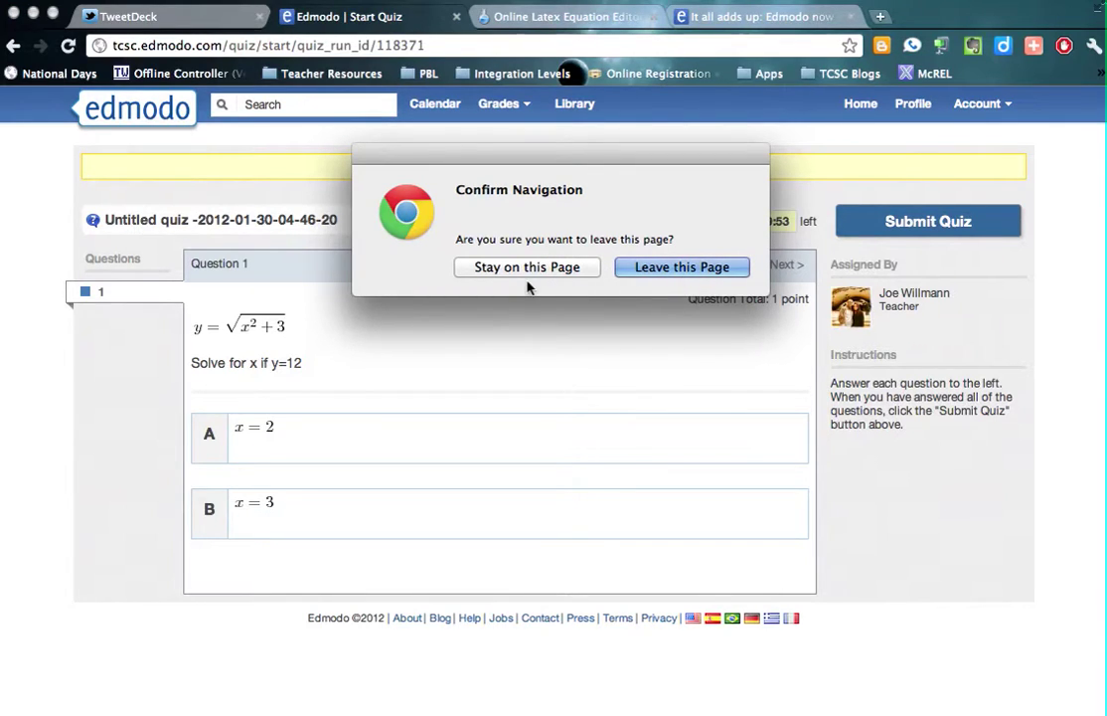
click(636, 268)
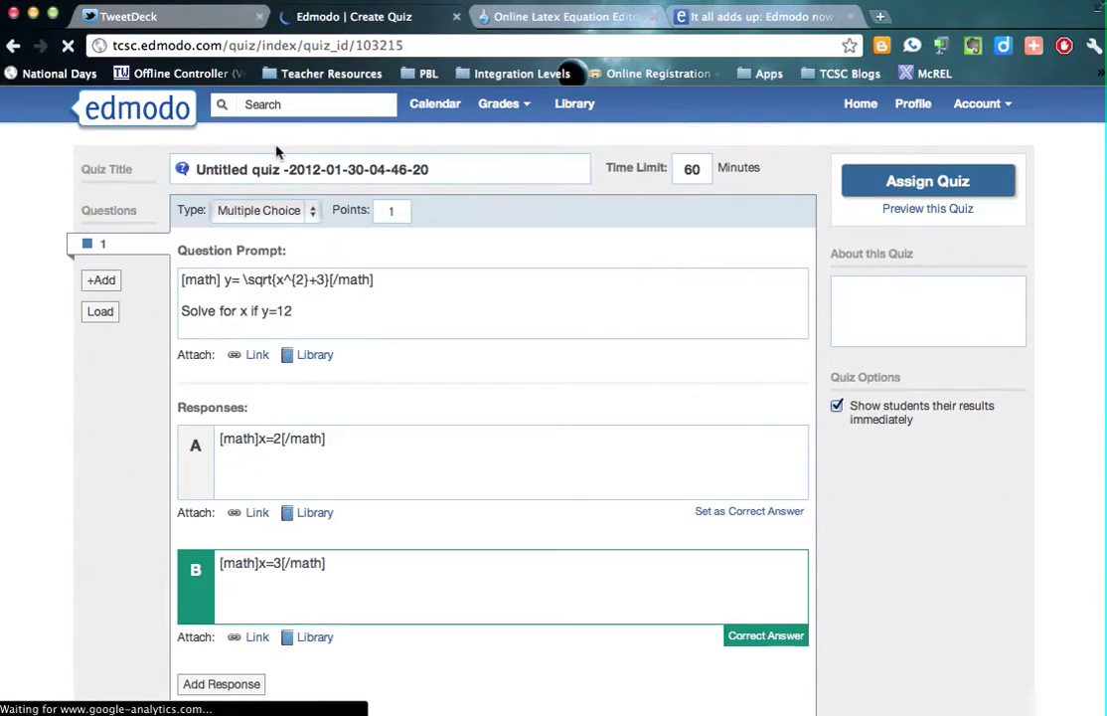
Return to the Edmodo home page and start a new note post in the Math/Business group.
click(157, 109)
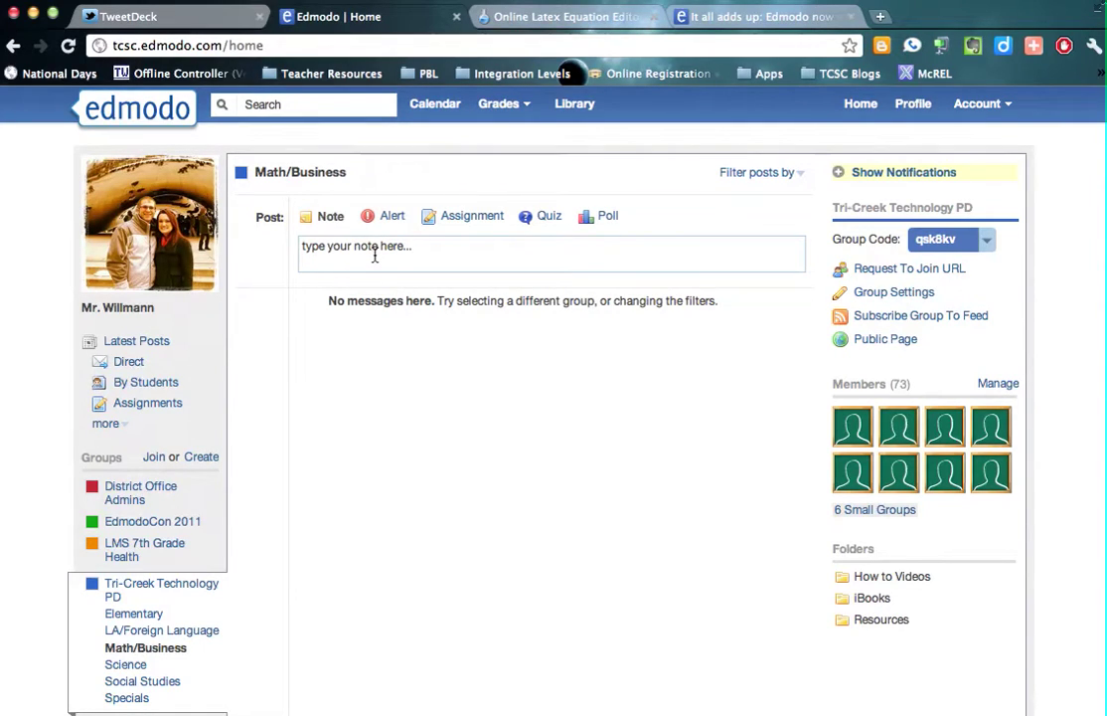
click(376, 256)
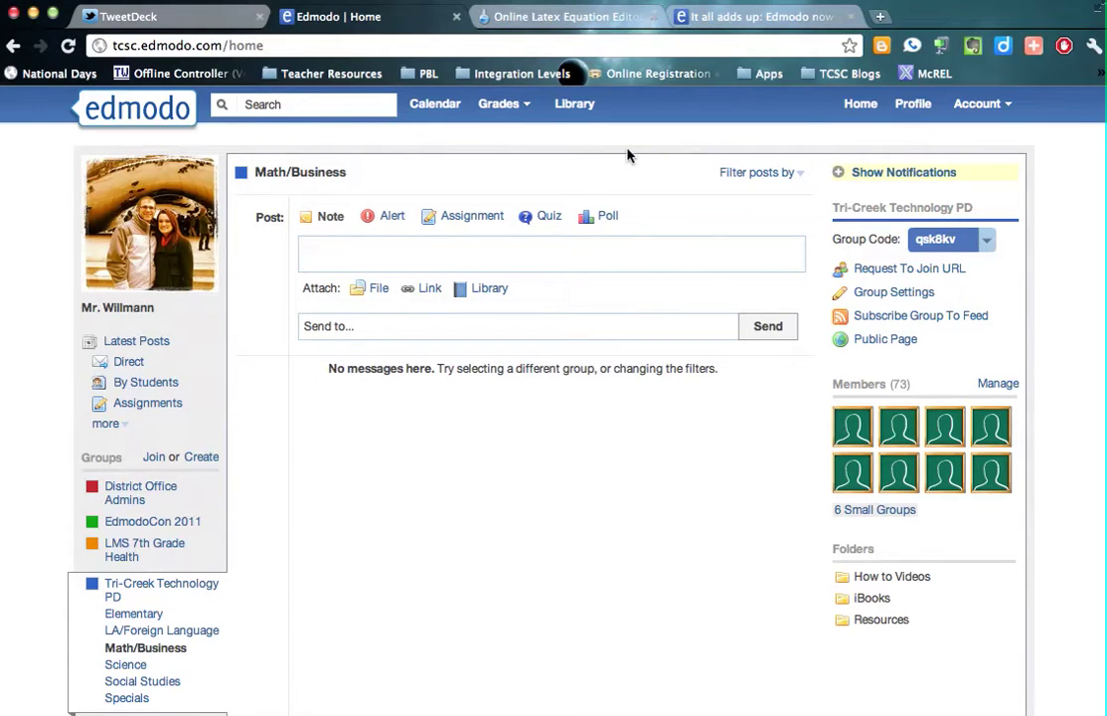
Enter y= \sqrt{x^{2}+3} in the note and place the [math] tag copied from the Edmodo blog article before it.
text(y=\sqrt{x^{2}+3})
click(300, 244)
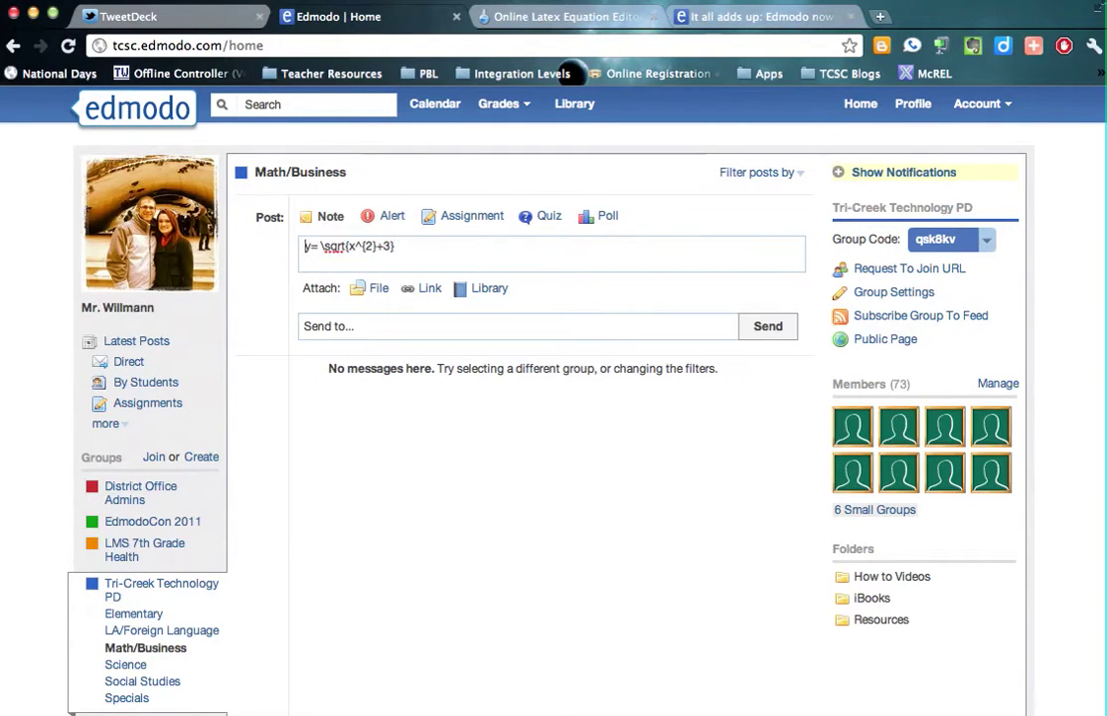
click(755, 16)
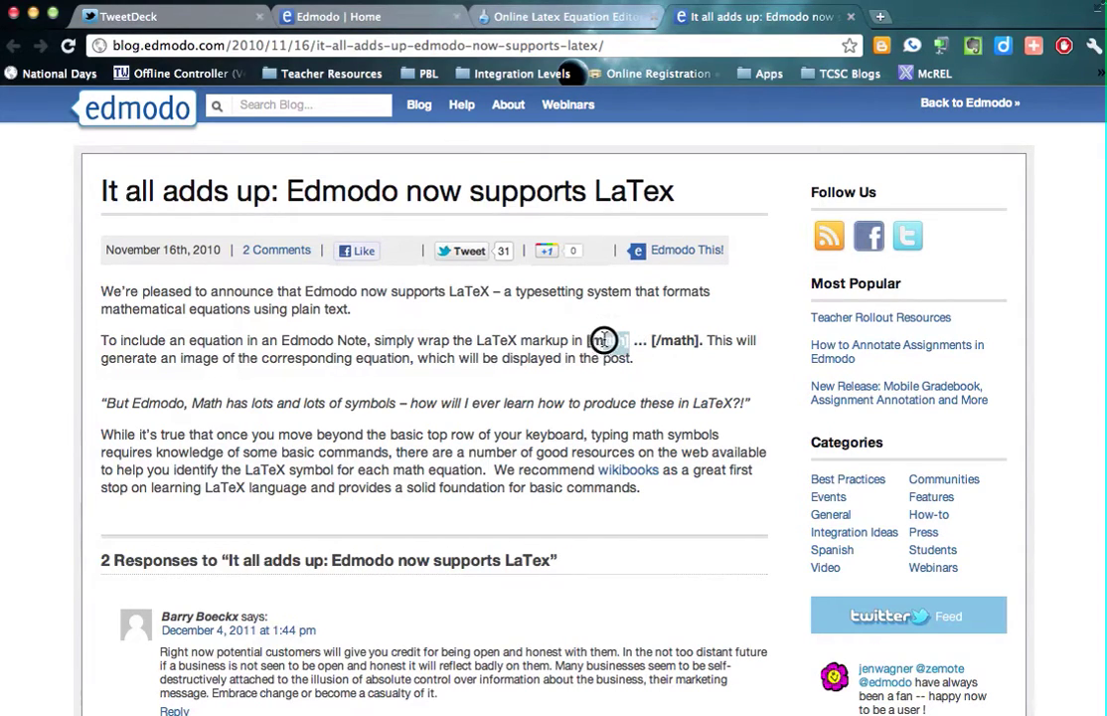
drag(632, 340, 587, 340)
key(ctrl+c)
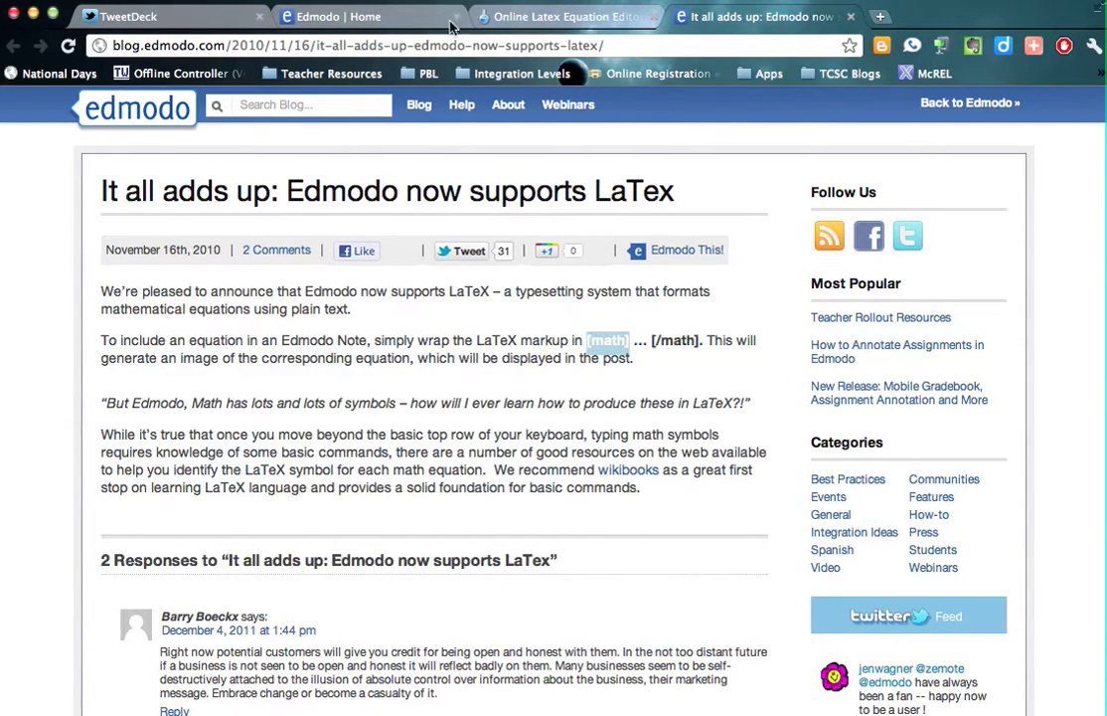
click(360, 16)
key(ctrl+v)
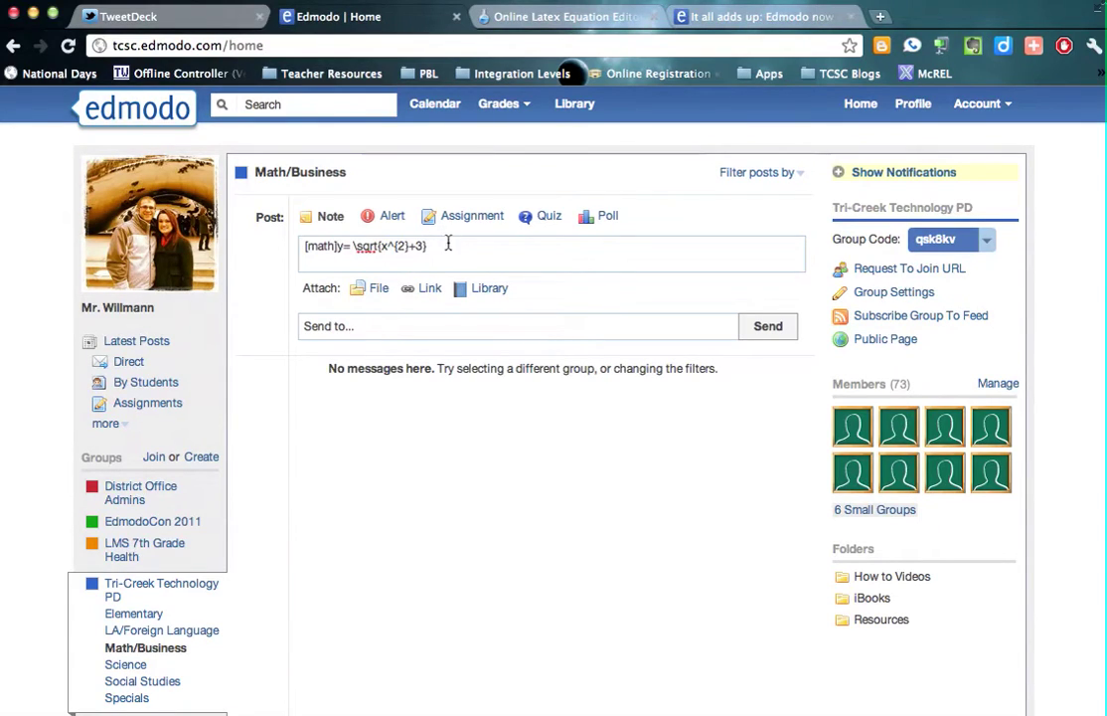
Copy the closing [/math] tag from the blog article and add it after the equation in the note.
click(746, 17)
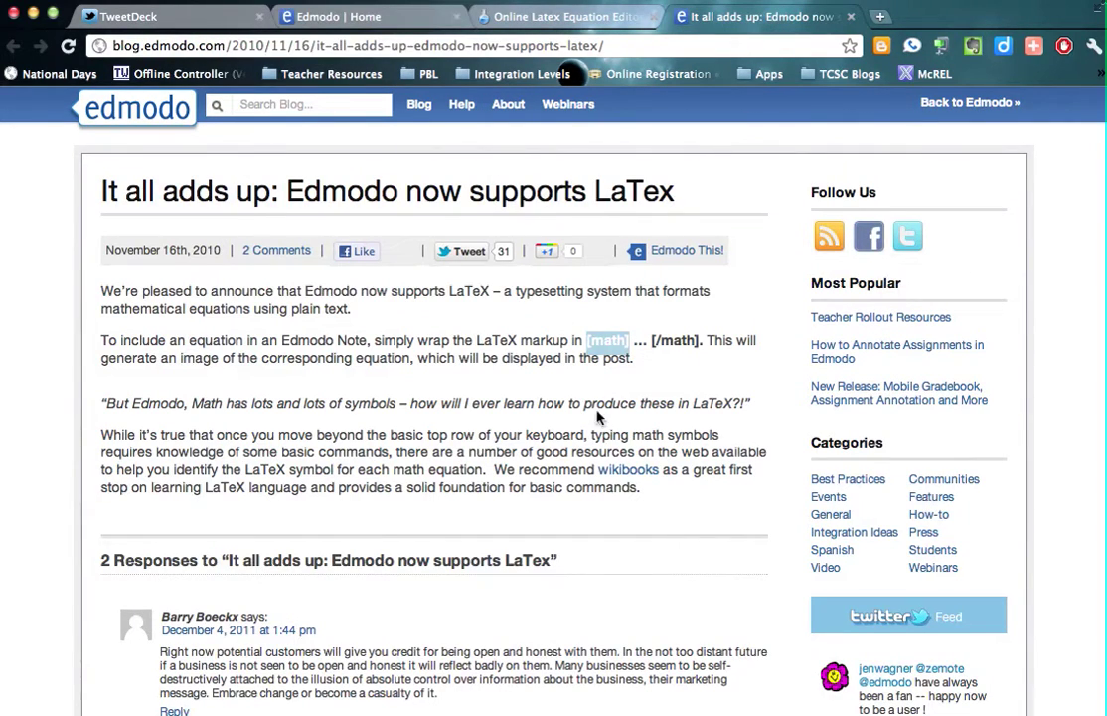
drag(651, 343, 702, 343)
key(ctrl+c)
click(376, 19)
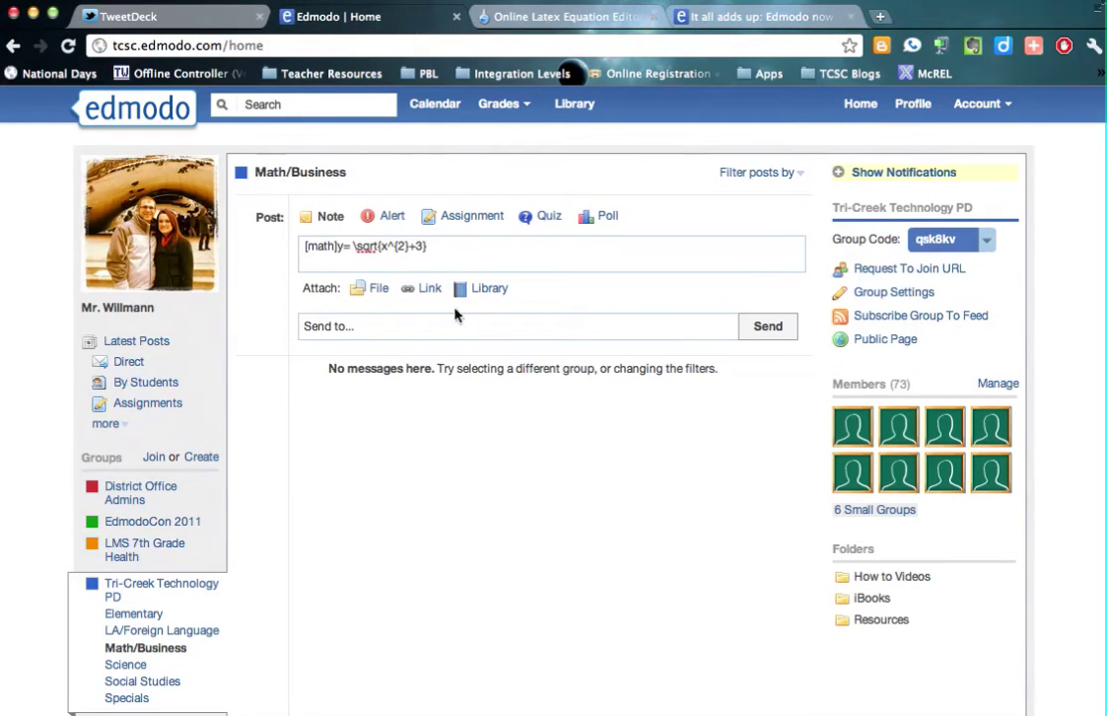
click(464, 260)
key(ctrl+v)
Address the note to the Math/Business (Tri-Creek Technology PD) group and send it.
click(310, 330)
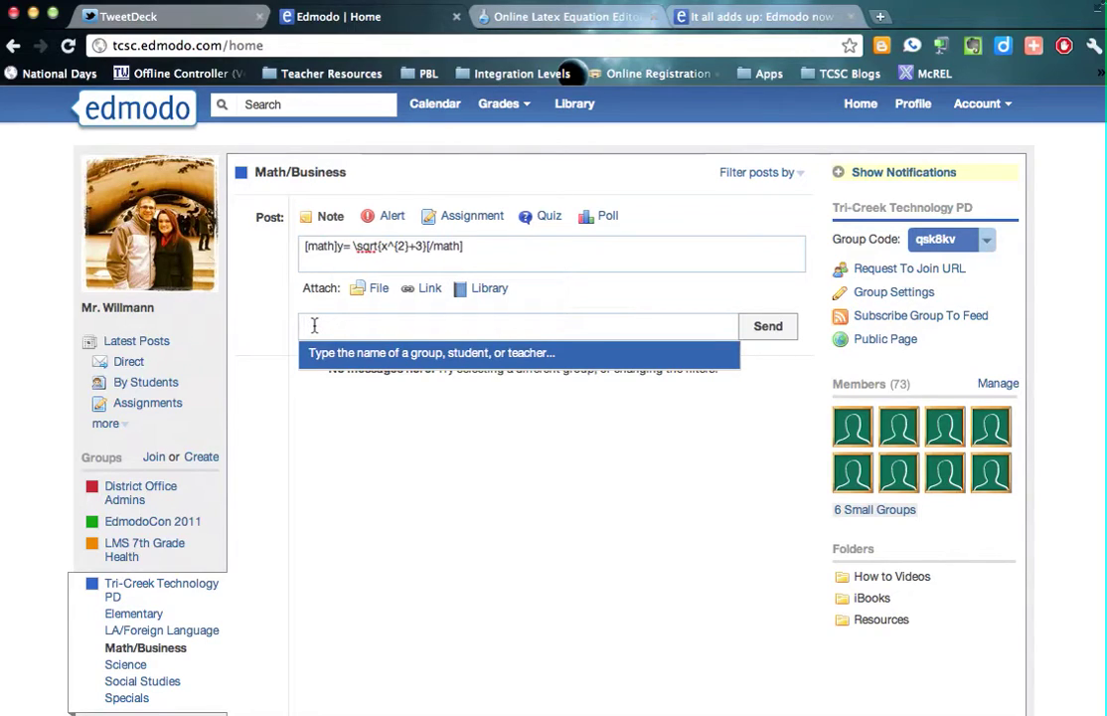
text(math)
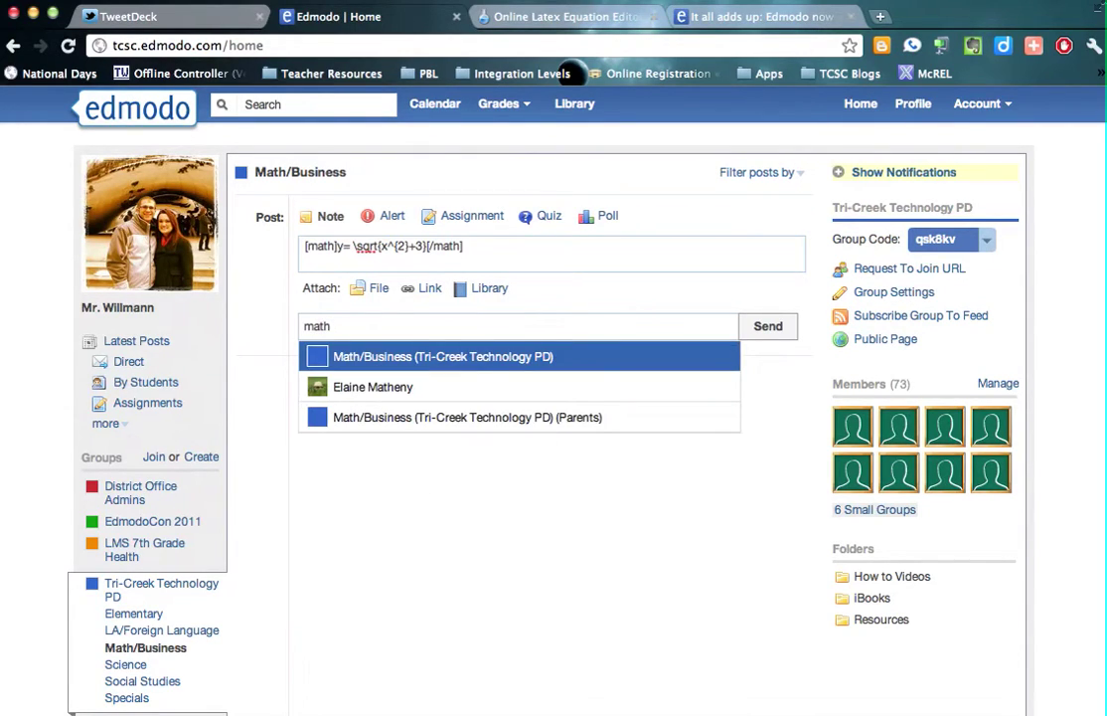
click(454, 357)
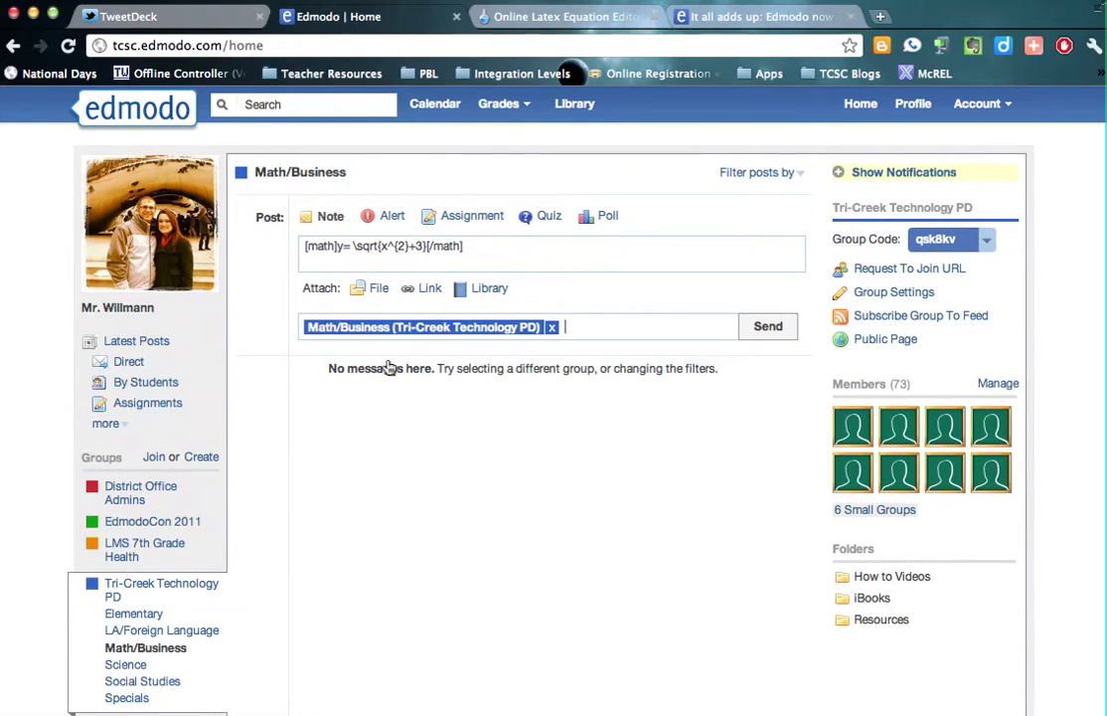
click(788, 335)
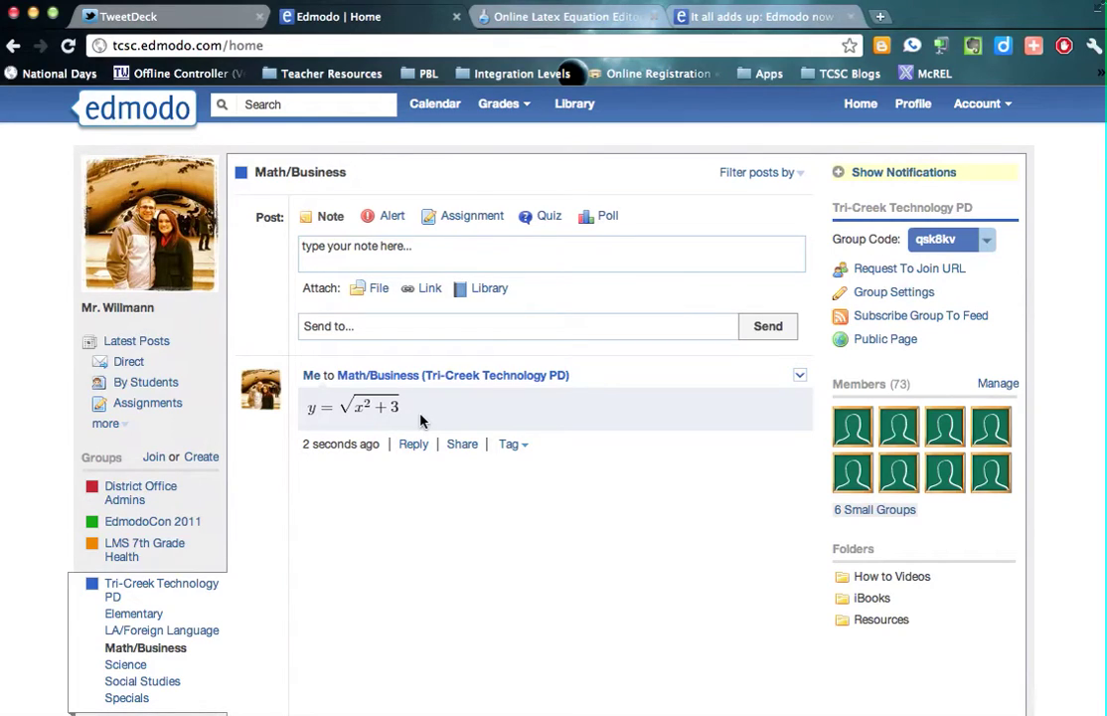
Look up the Online Latex Equation Editor - Sciweavers link in the group's Resources folder.
click(528, 20)
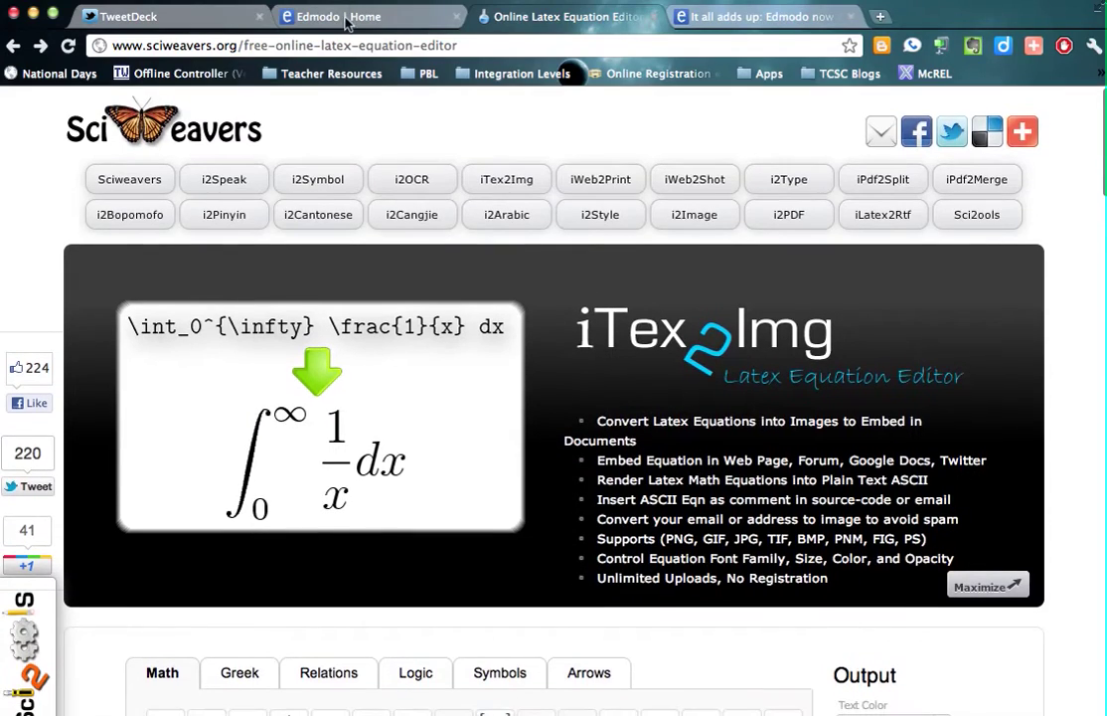
click(346, 20)
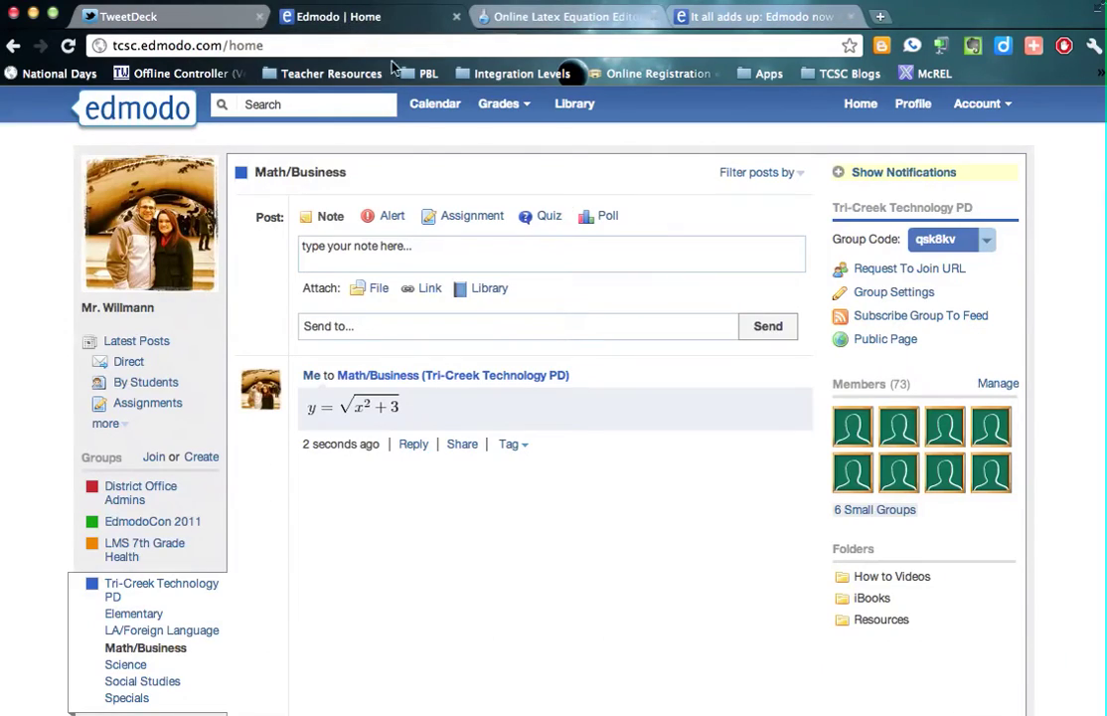
click(879, 619)
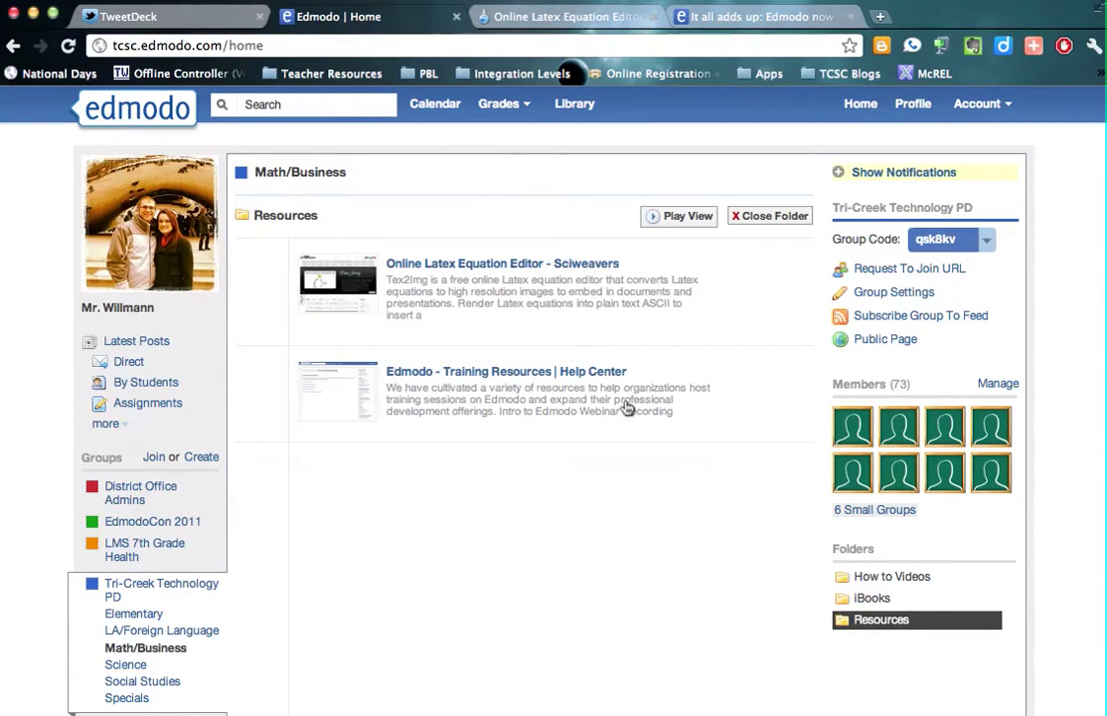
click(586, 264)
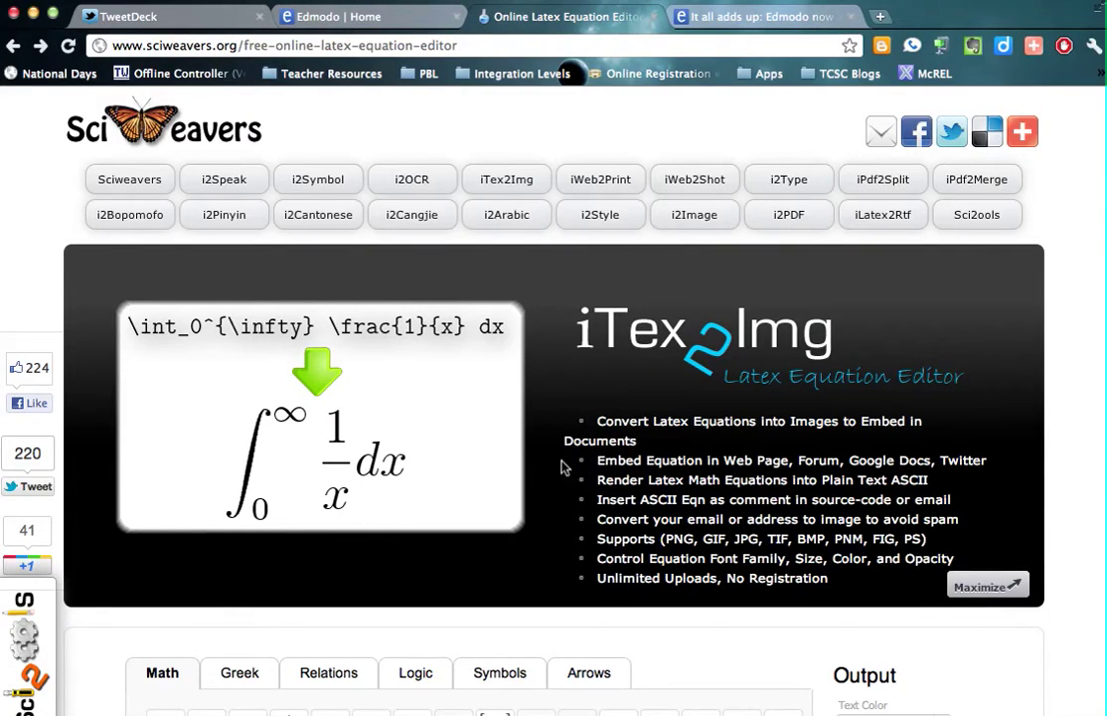
Review the equation markup and the available output image formats in the Sciweavers LaTeX editor.
scroll(562, 467, down, 5)
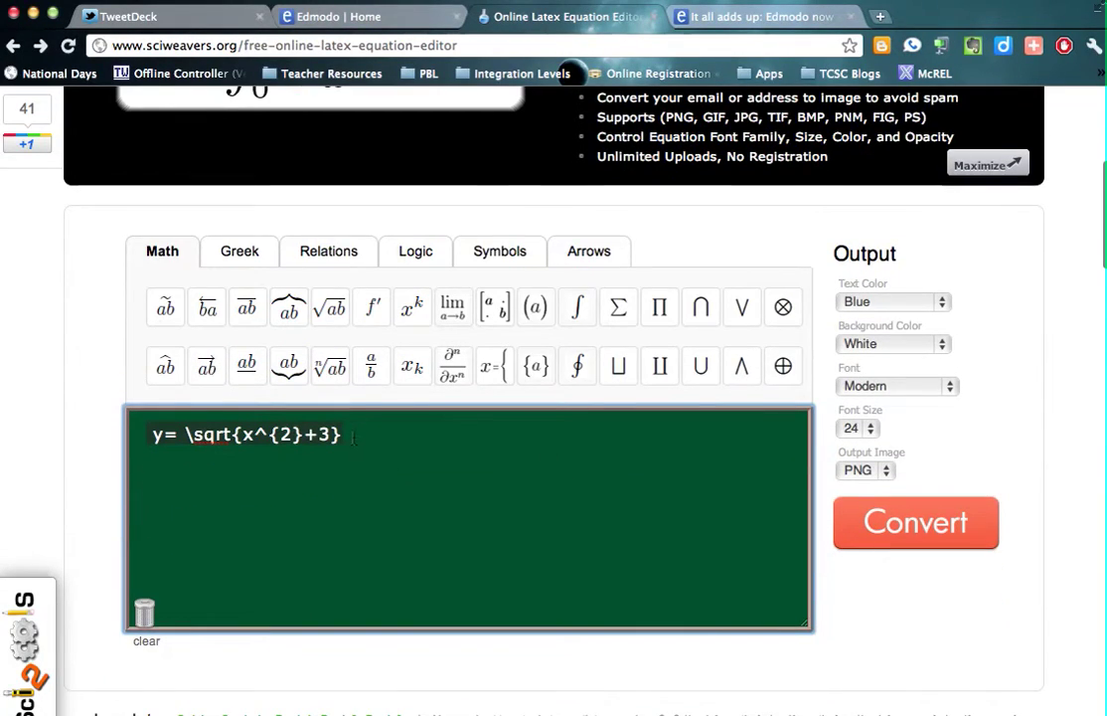
click(348, 438)
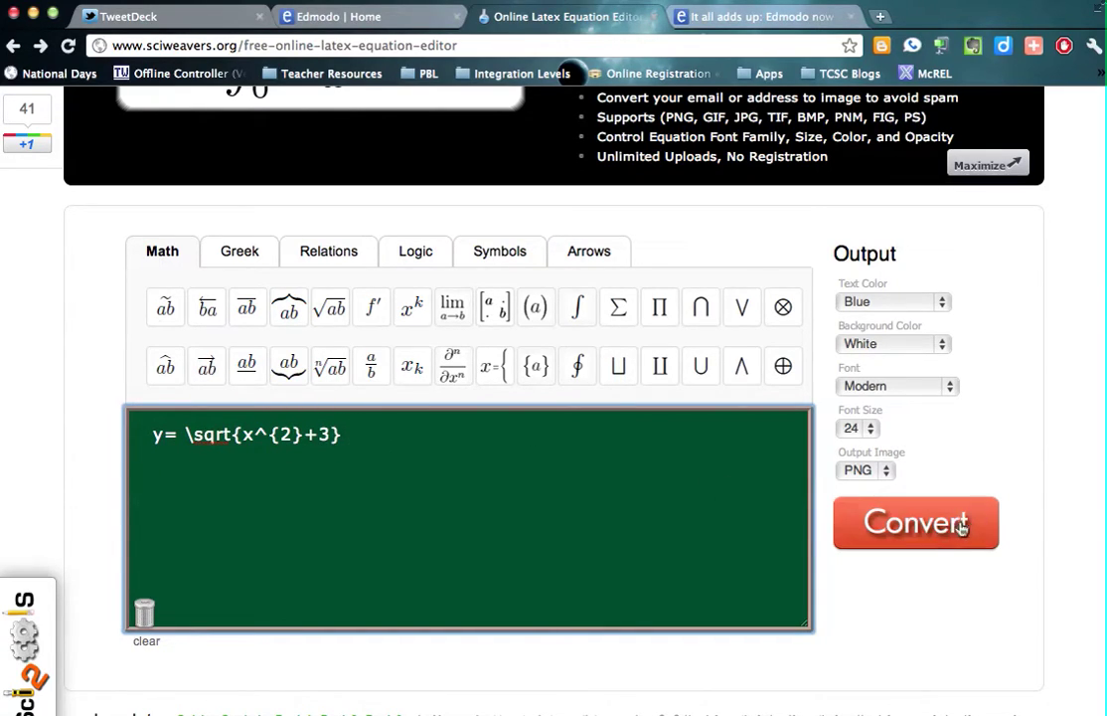
click(888, 470)
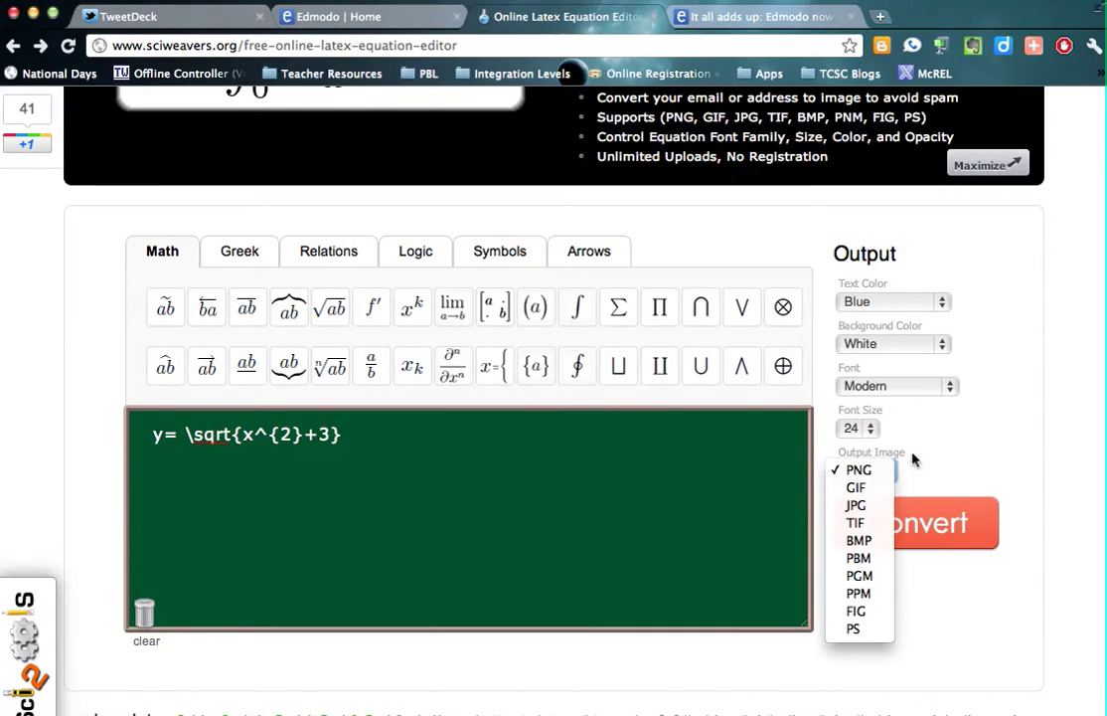
click(979, 460)
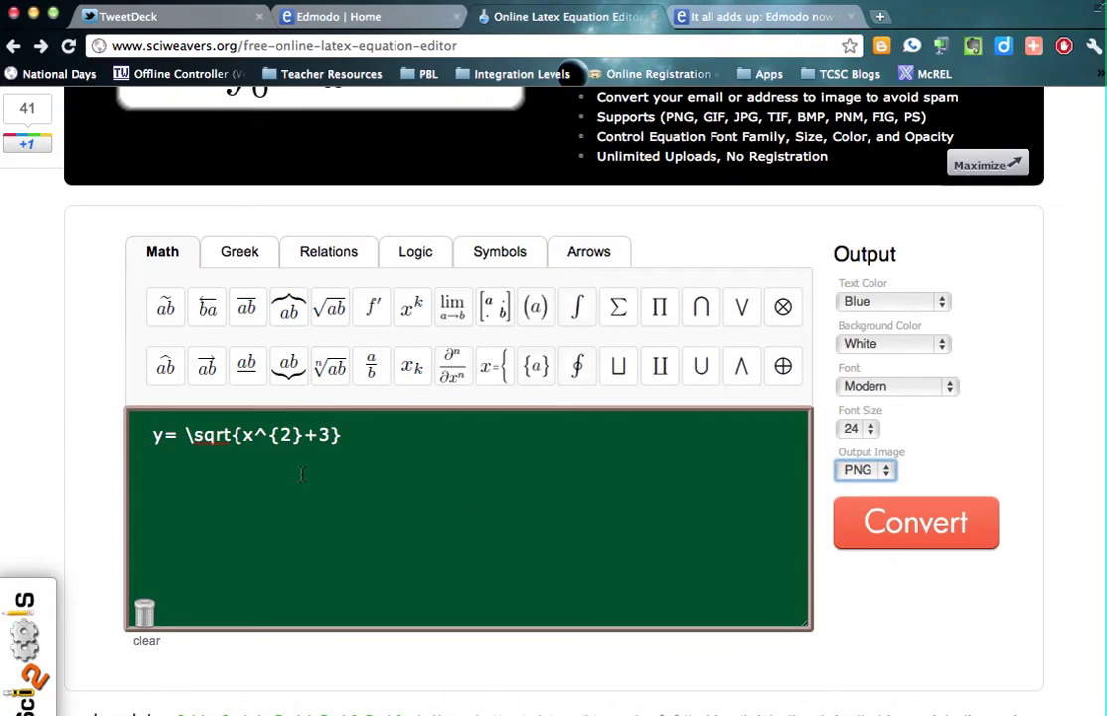
click(160, 436)
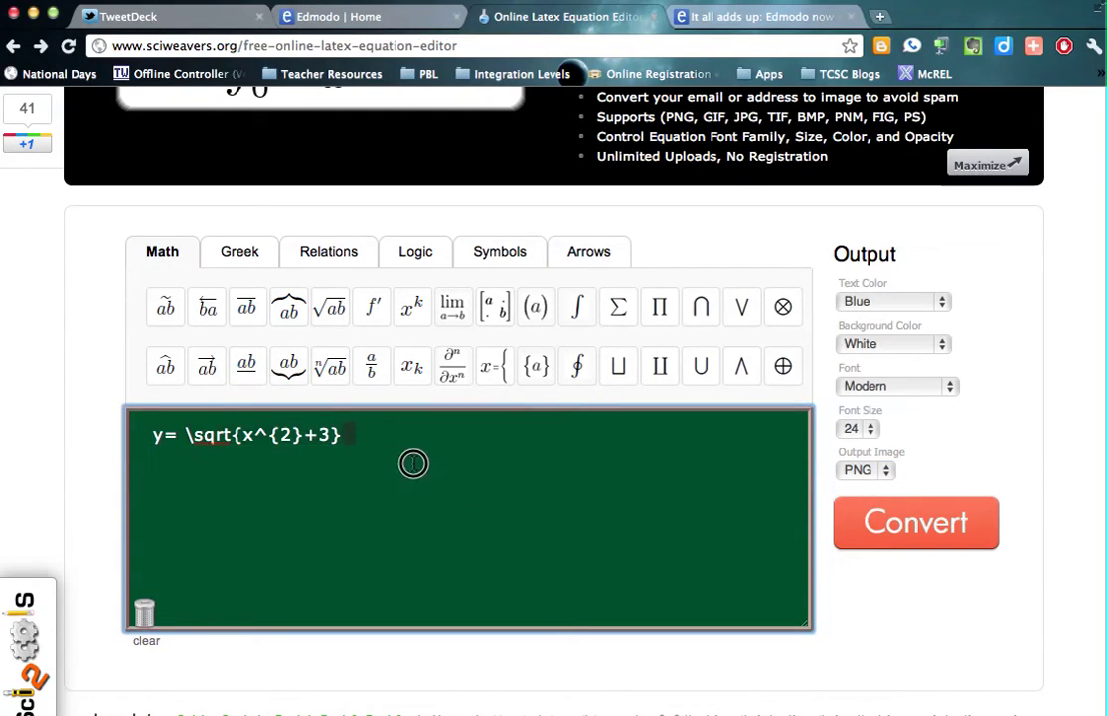
click(345, 426)
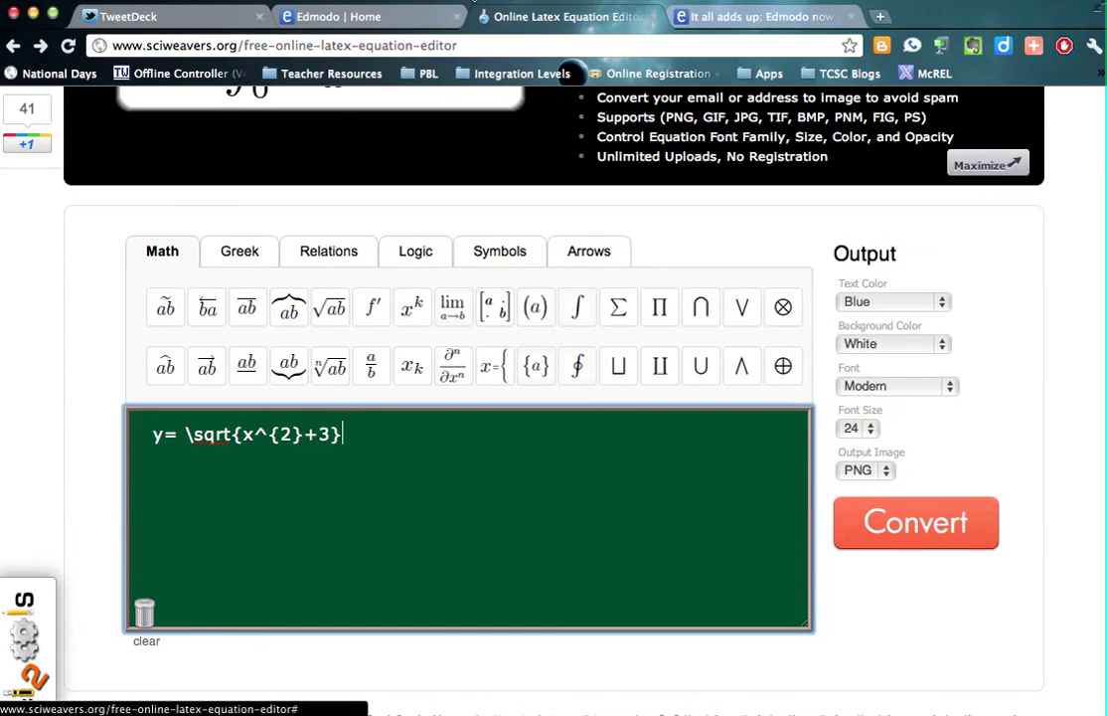
Return to the Edmodo blog article and review the [math] and [/math] tags that wrap LaTeX markup.
click(360, 18)
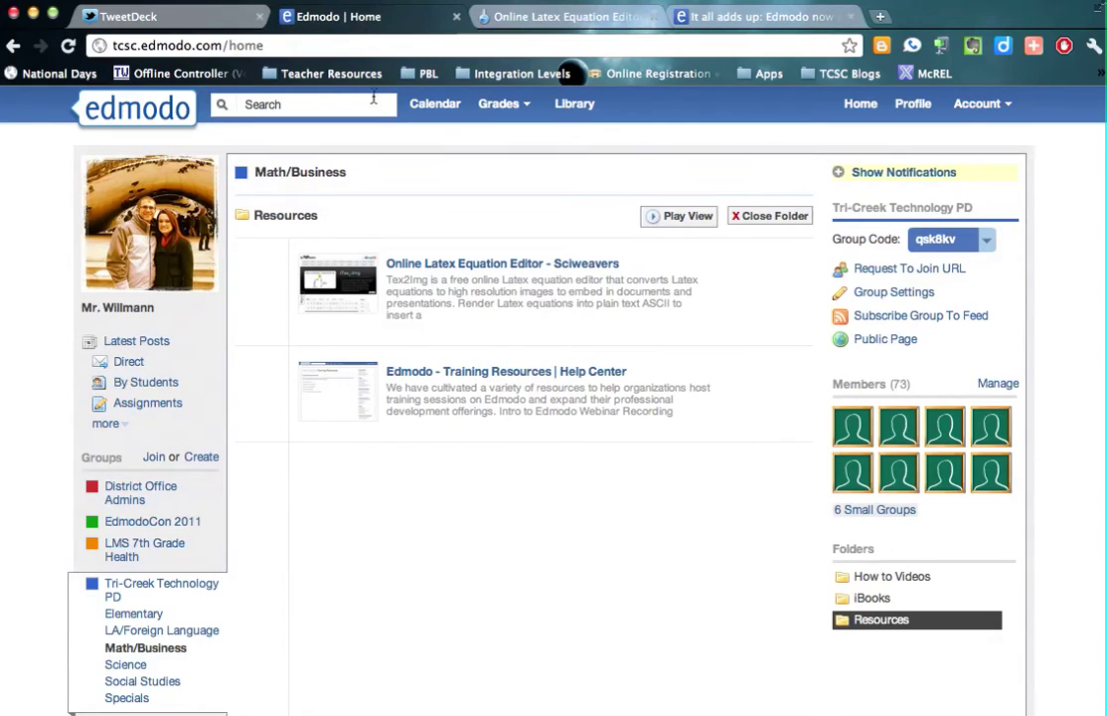
click(696, 17)
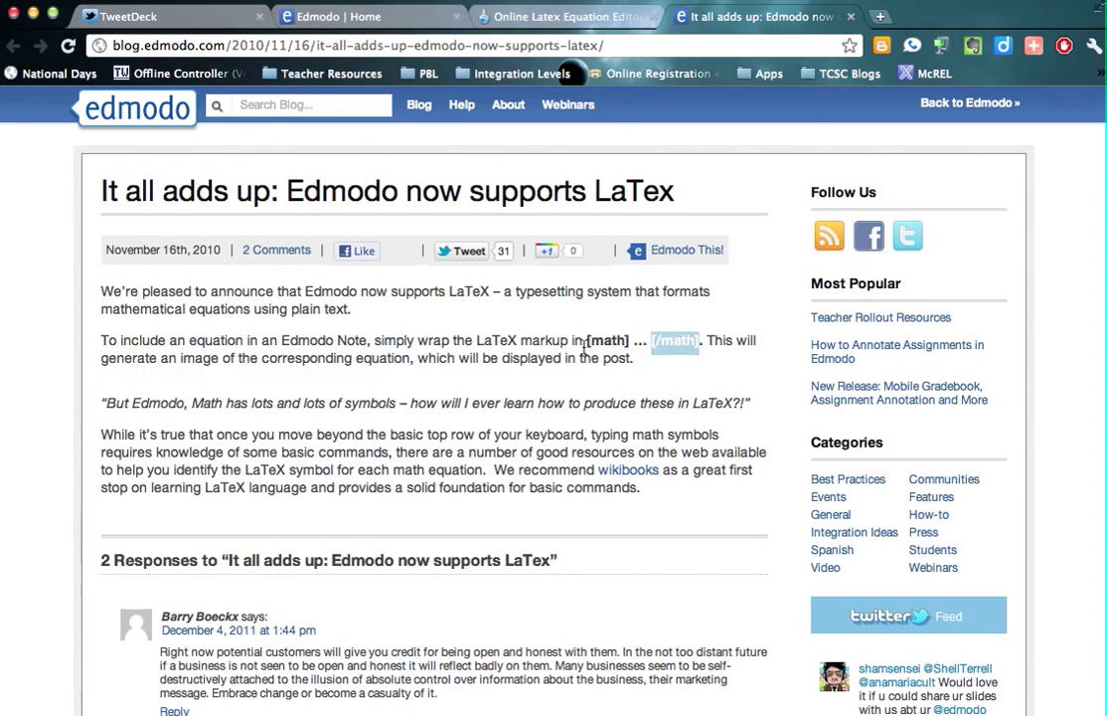
click(691, 339)
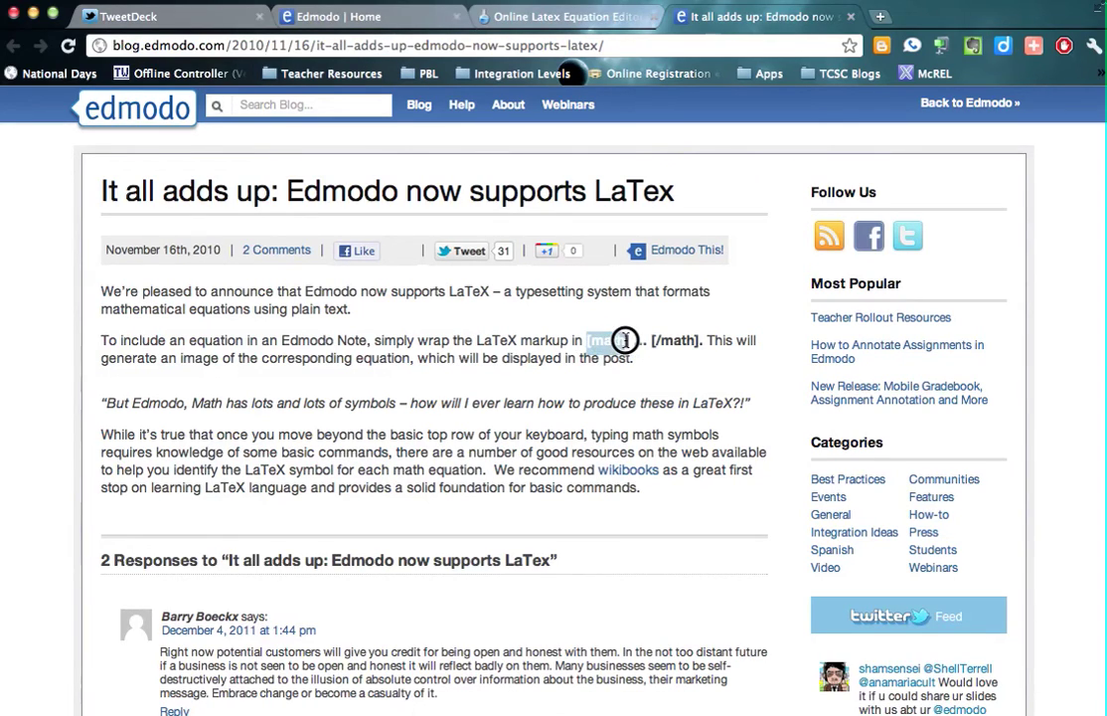
drag(587, 340, 697, 340)
click(652, 340)
click(686, 412)
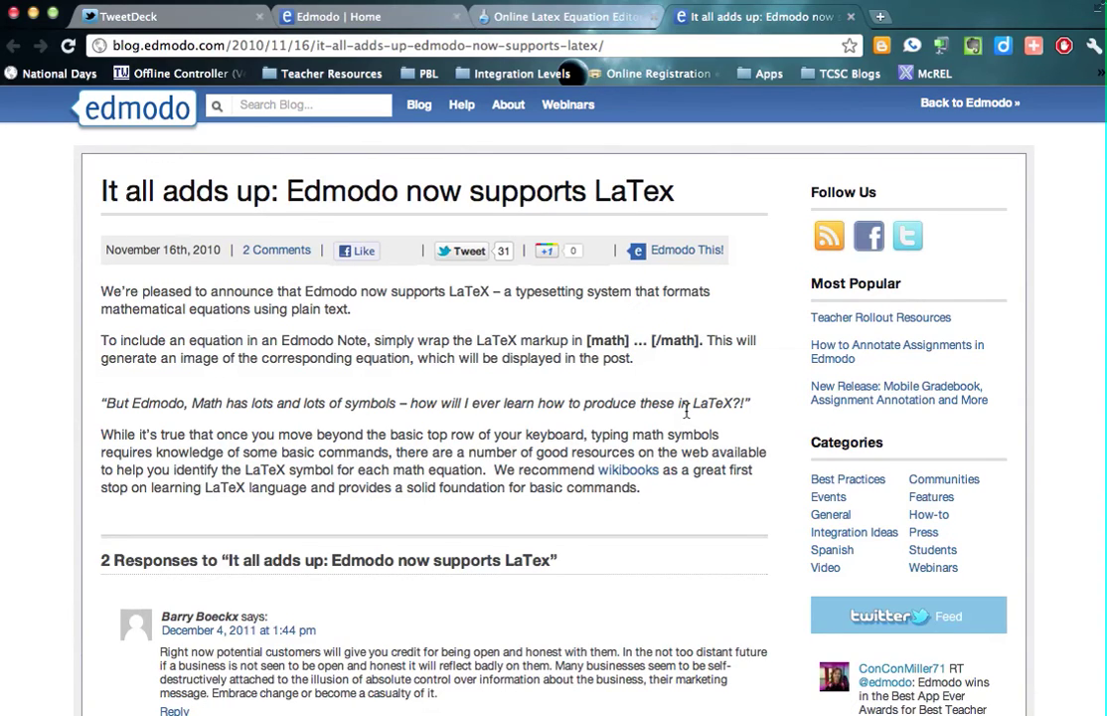